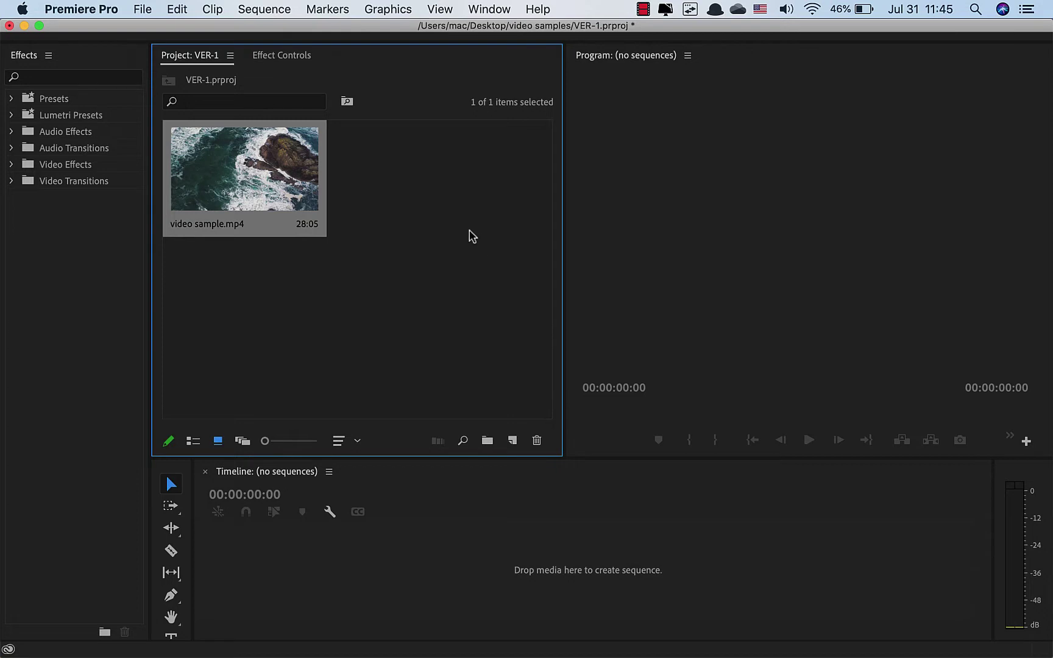
# Bring up the Proxy submenu for video sample.mp4 in the Project panel
pyautogui.rightClick(271, 163)
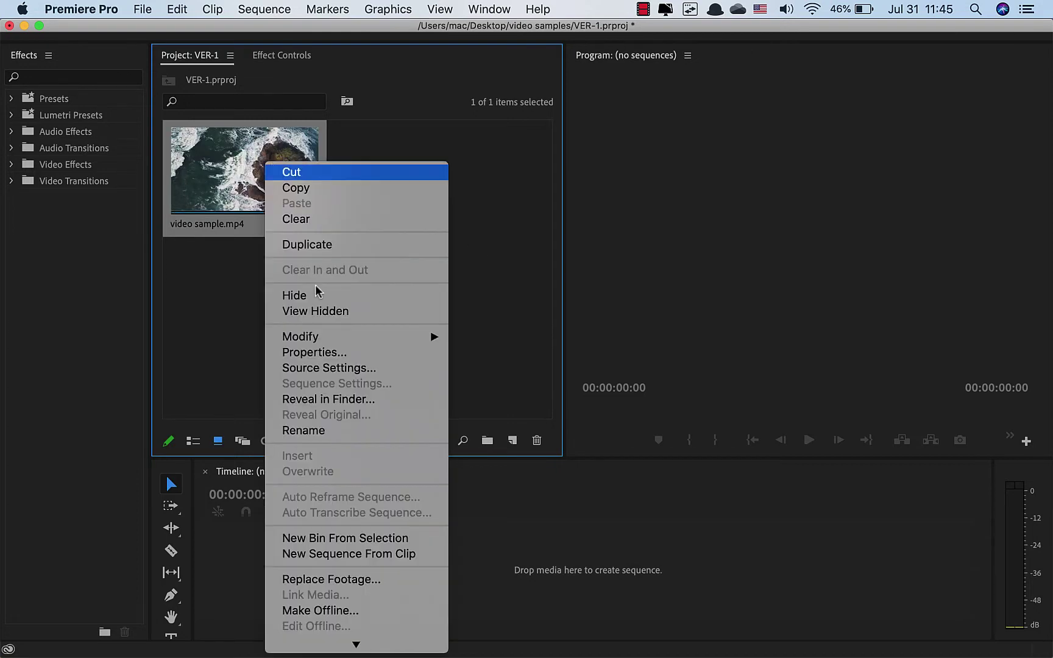
pyautogui.scroll(-3, 407, 472)
pyautogui.moveTo(430, 501)
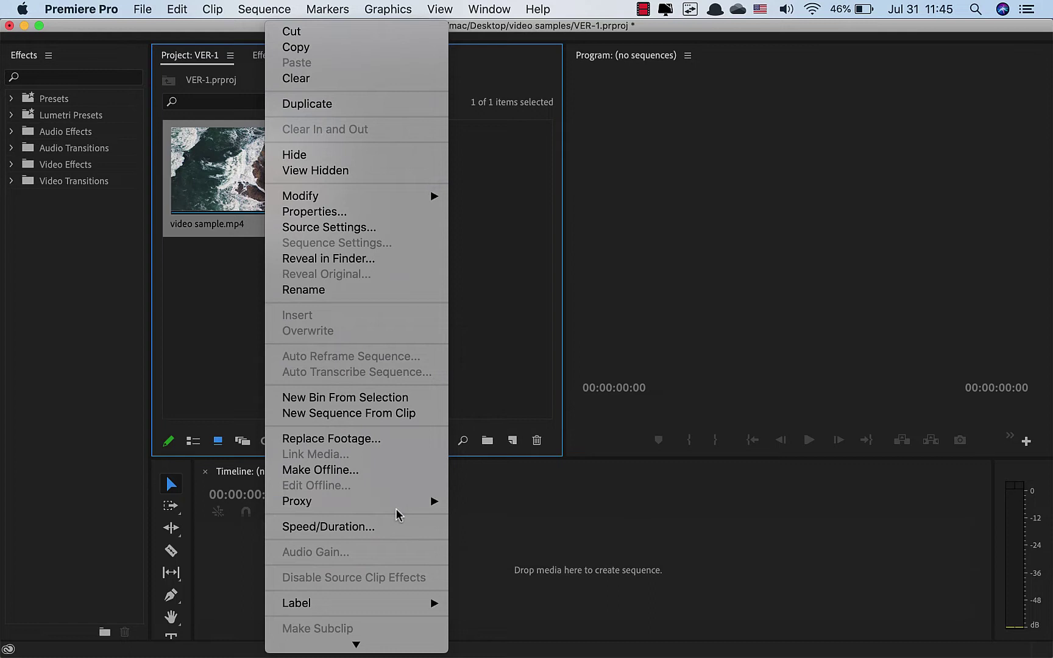
pyautogui.moveTo(384, 507)
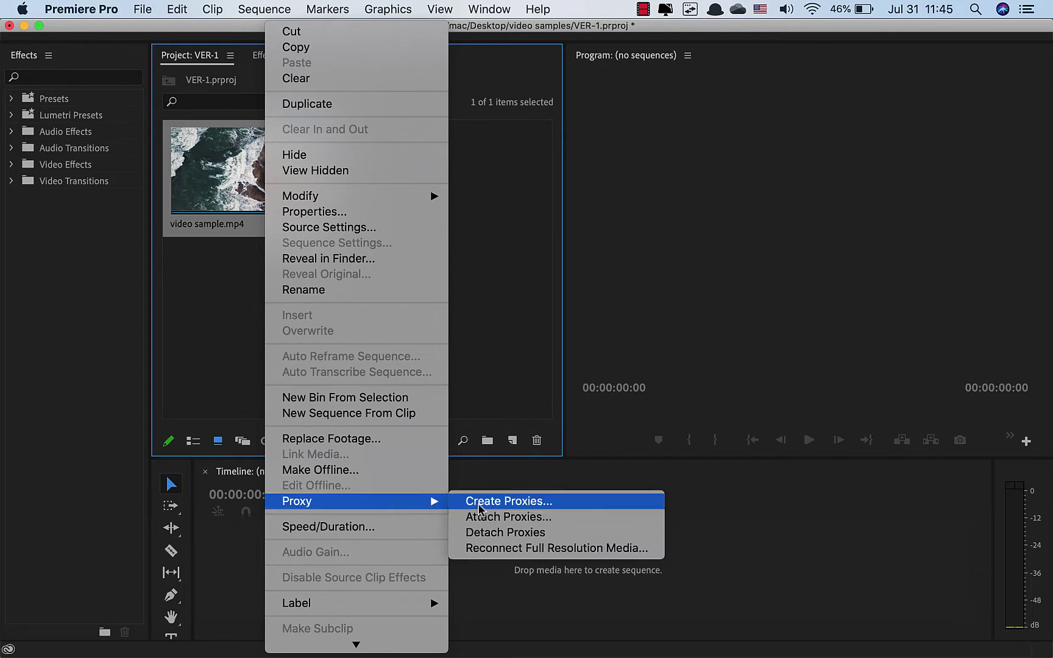
# Open Create Proxies for the clip and keep QuickTime as the proxy format
pyautogui.click(478, 501)
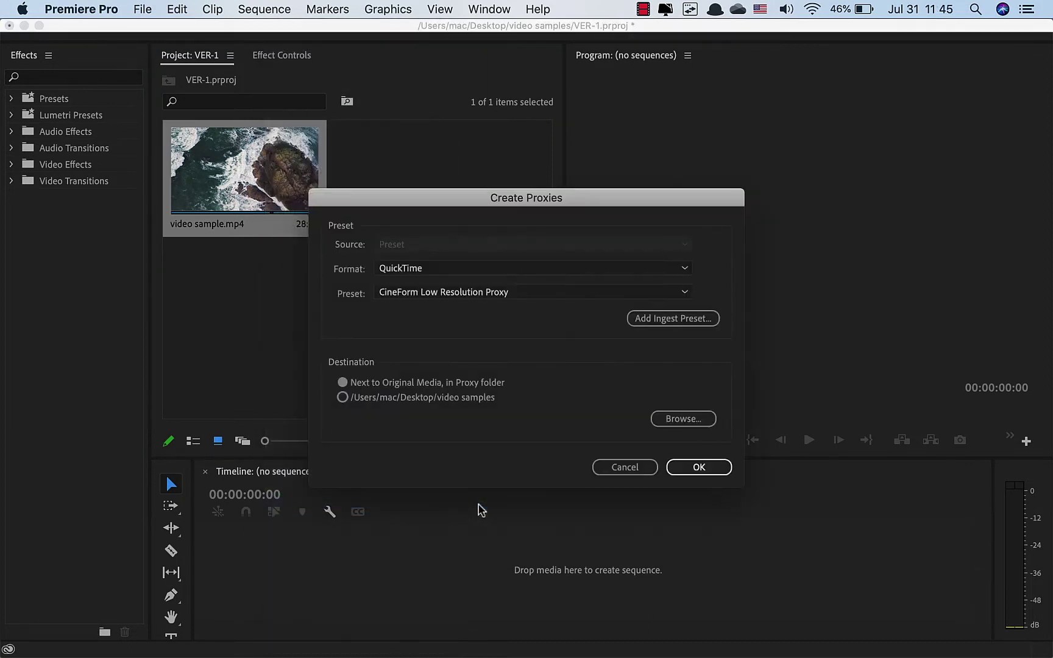
pyautogui.click(422, 276)
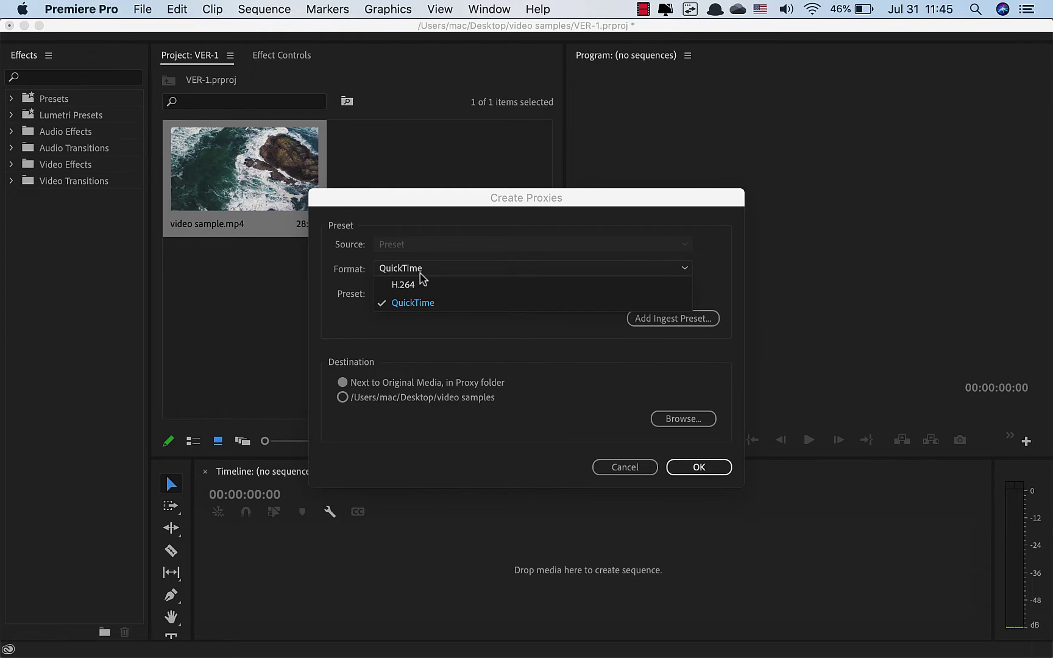
pyautogui.click(421, 273)
pyautogui.click(420, 271)
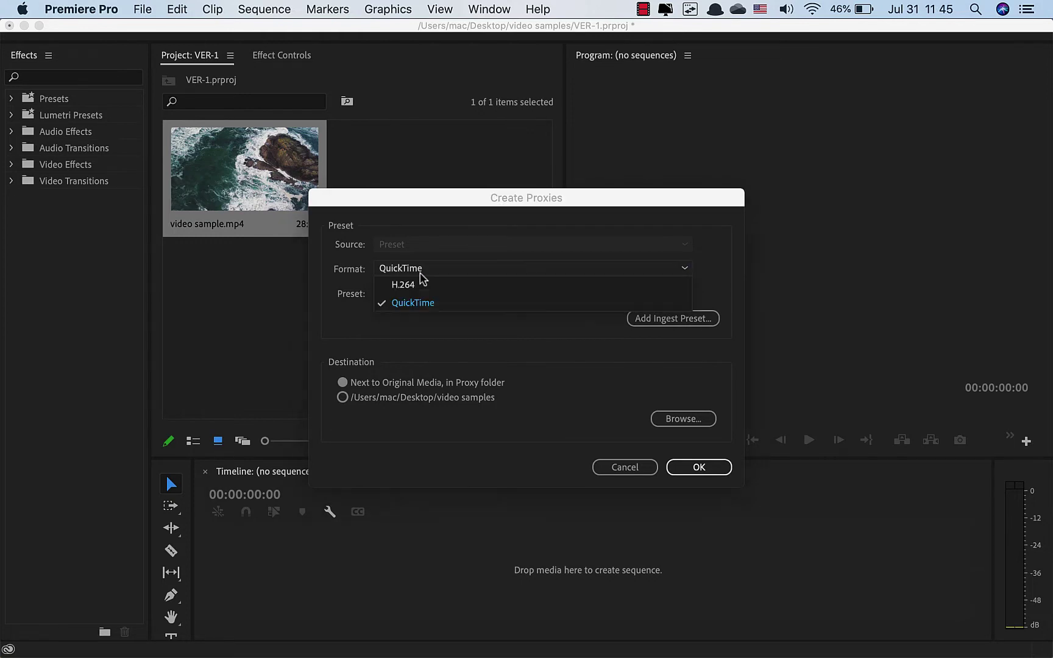
pyautogui.click(426, 303)
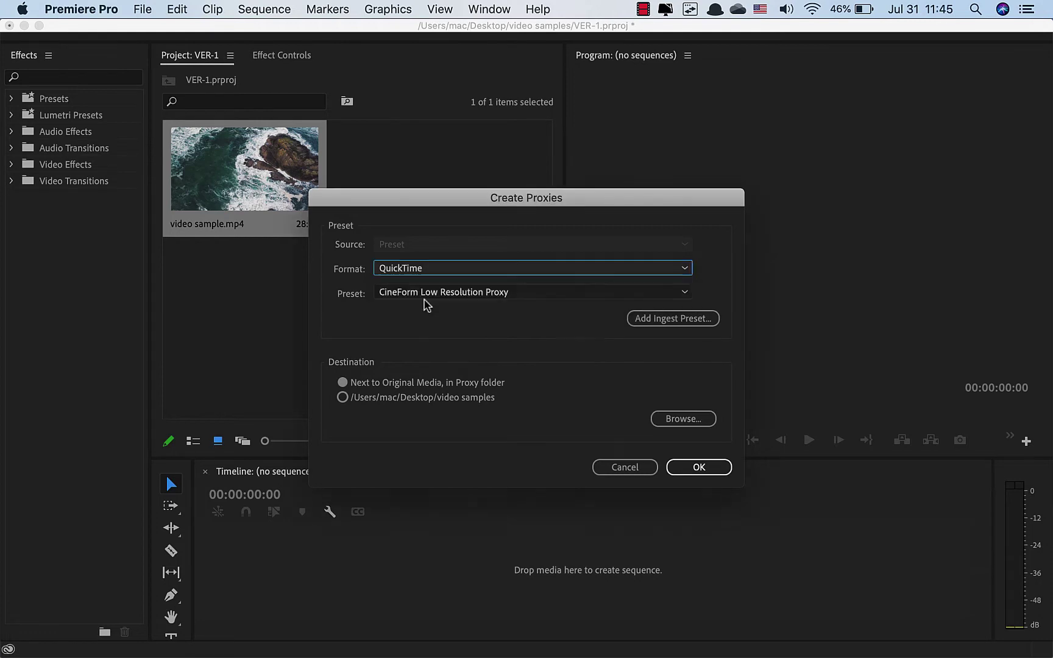
# Leave the CineForm Low Resolution Proxy preset unchanged and switch to Media Encoder
pyautogui.click(425, 298)
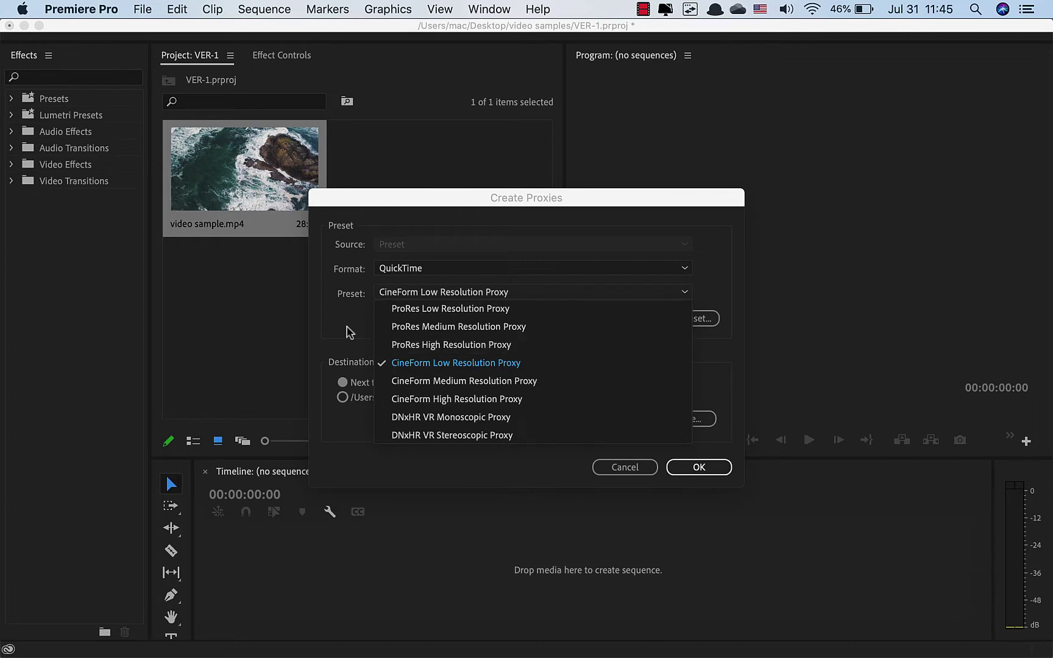
pyautogui.click(347, 332)
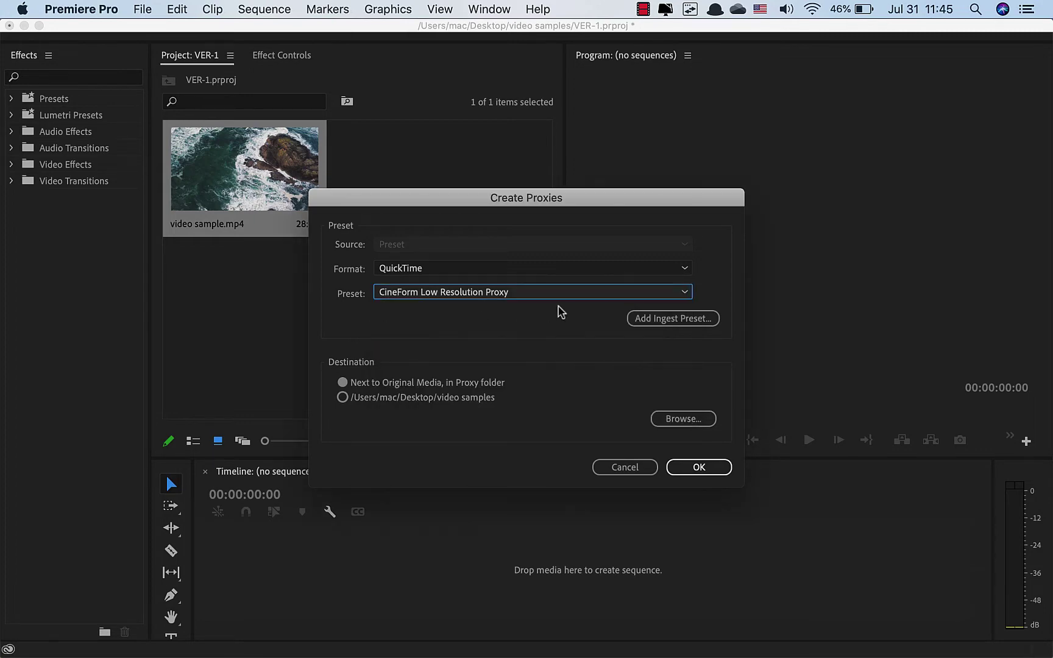
pyautogui.hotkey('ctrl', 'Up')
pyautogui.click(362, 204)
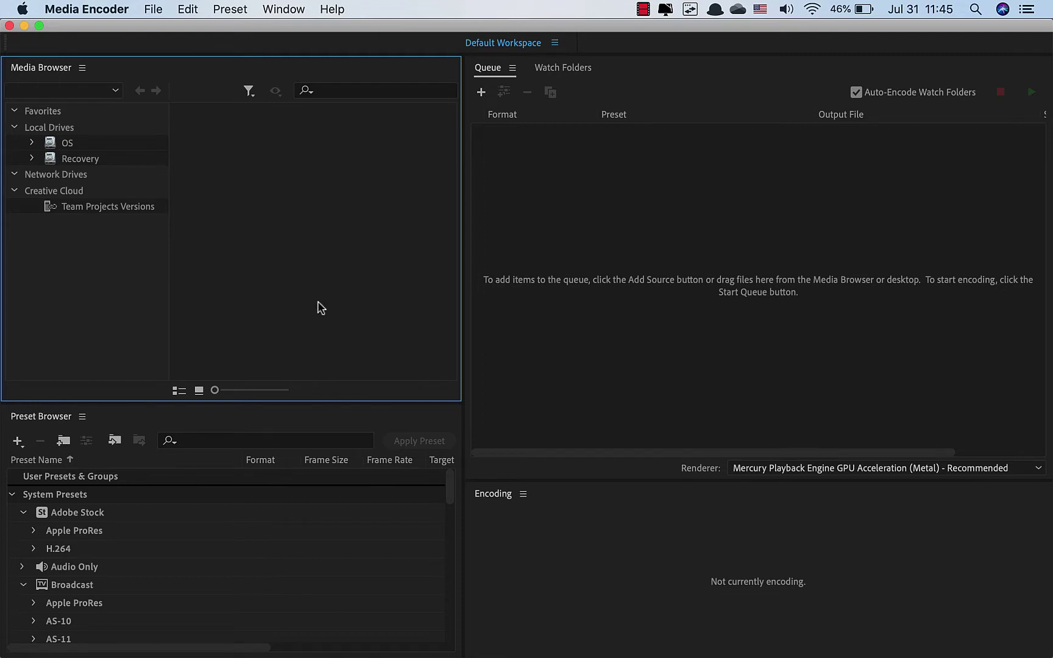
# Create an encoding preset, keeping the name New Preset and QuickTime format
pyautogui.click(42, 430)
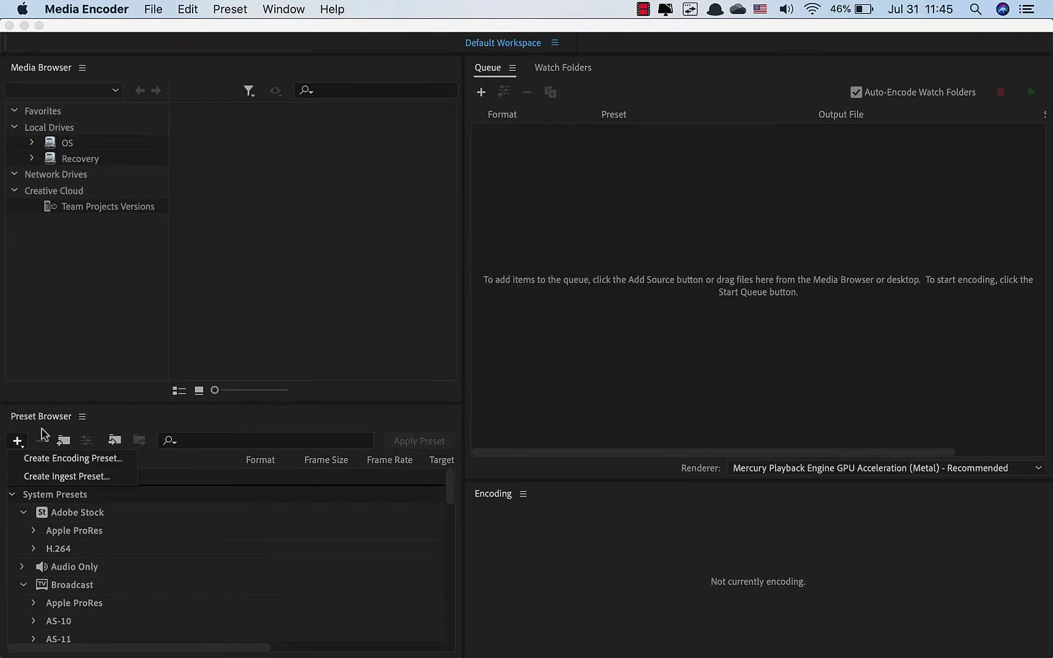
pyautogui.press('Return')
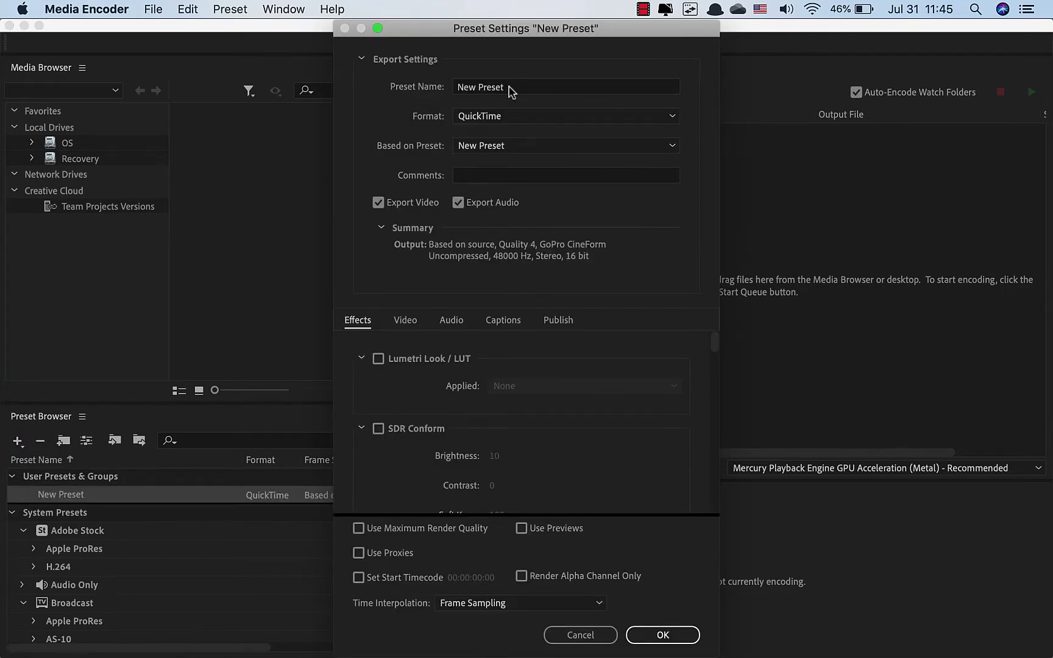
pyautogui.click(503, 89)
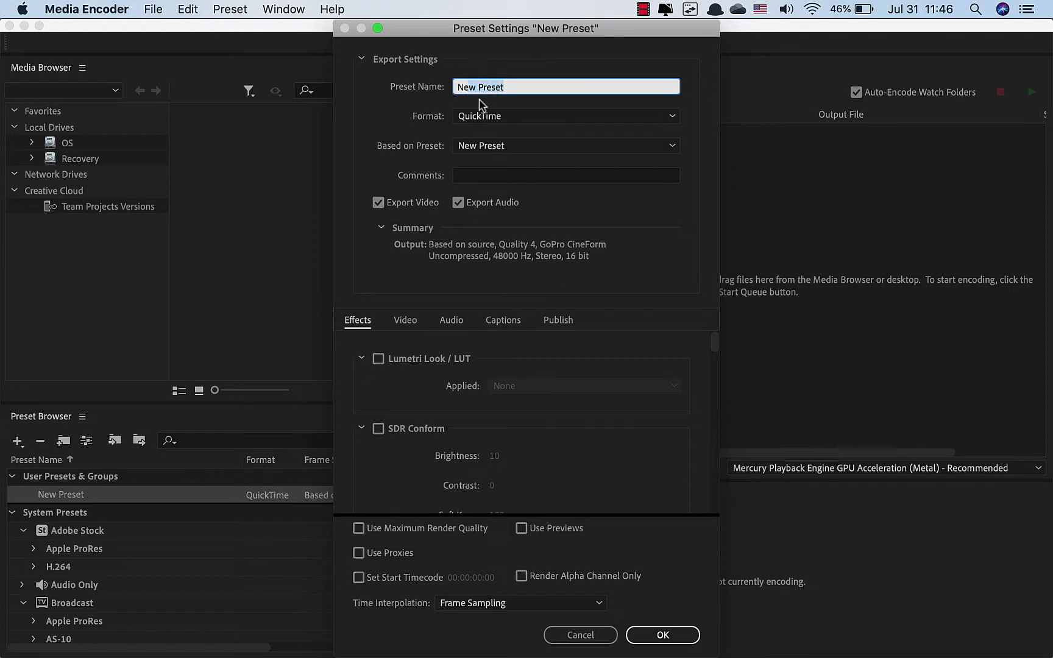
pyautogui.click(379, 122)
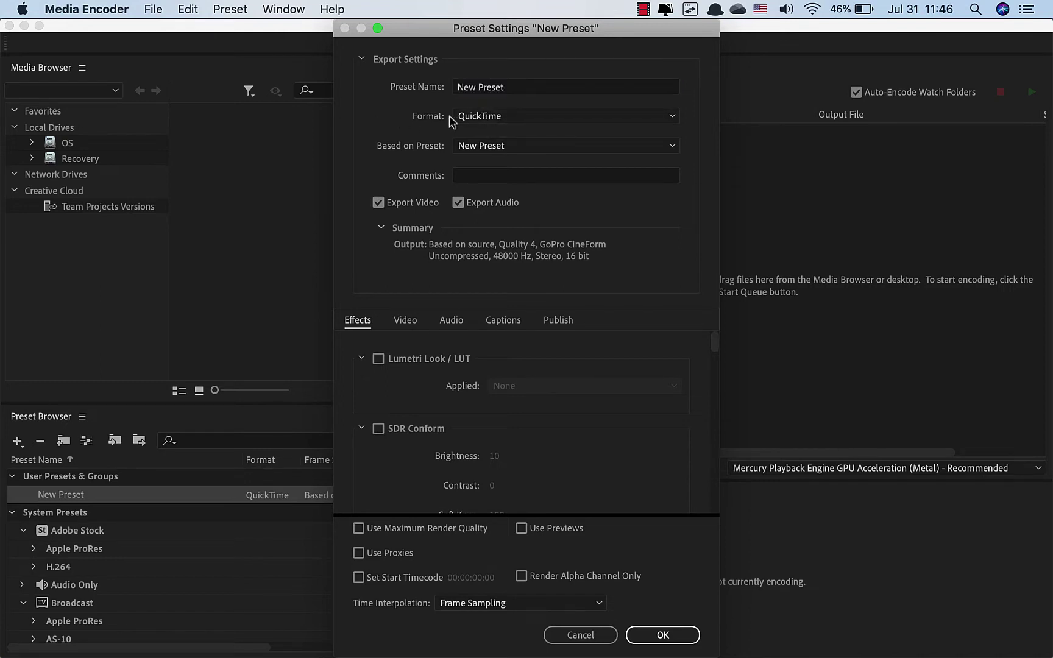
pyautogui.click(483, 117)
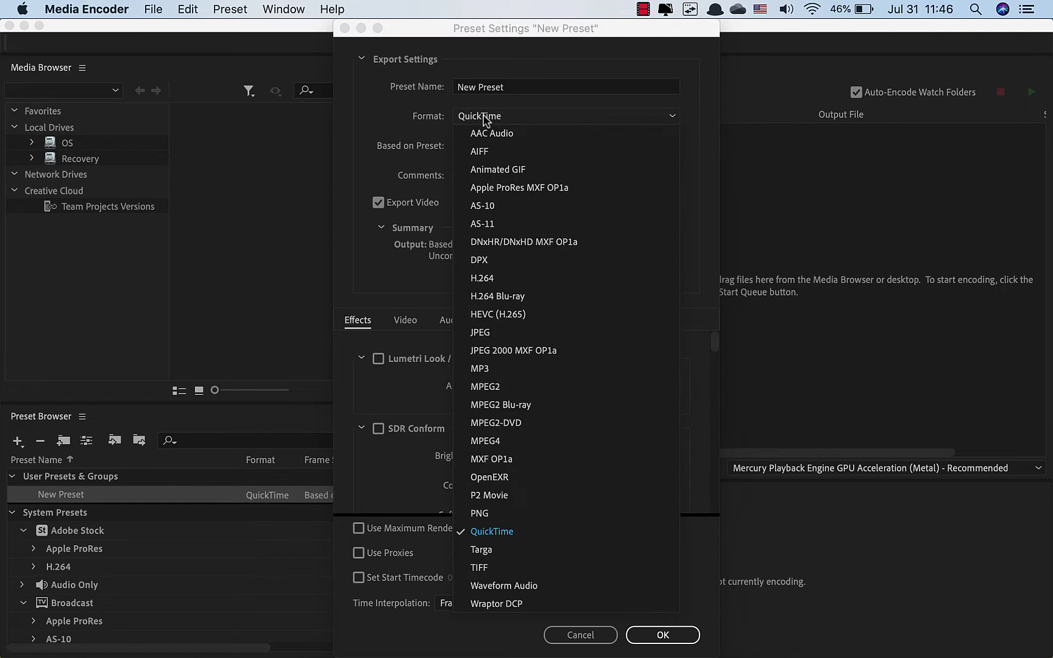
pyautogui.click(484, 117)
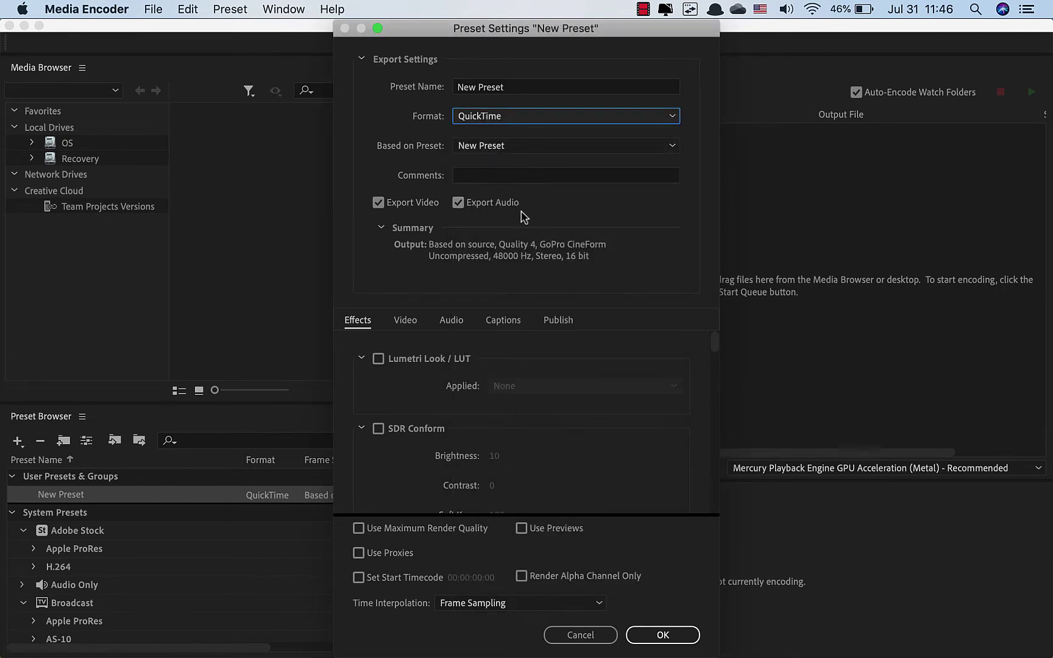
# Base the new preset on Apple ProRes 422 Proxy
pyautogui.click(407, 323)
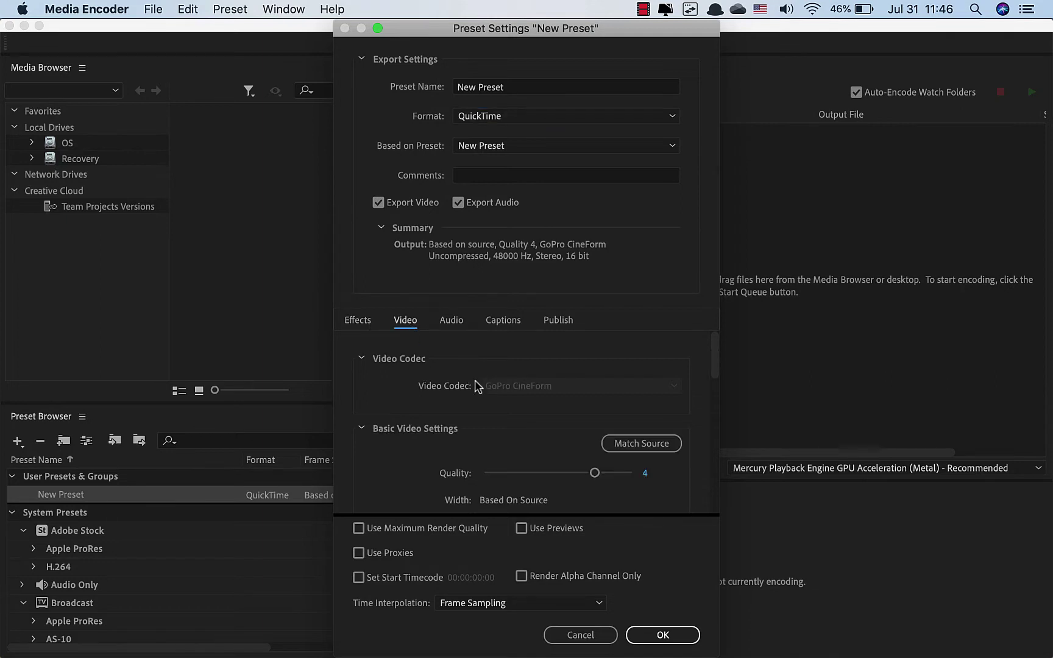
pyautogui.scroll(-3, 475, 381)
pyautogui.scroll(3, 476, 382)
pyautogui.click(492, 147)
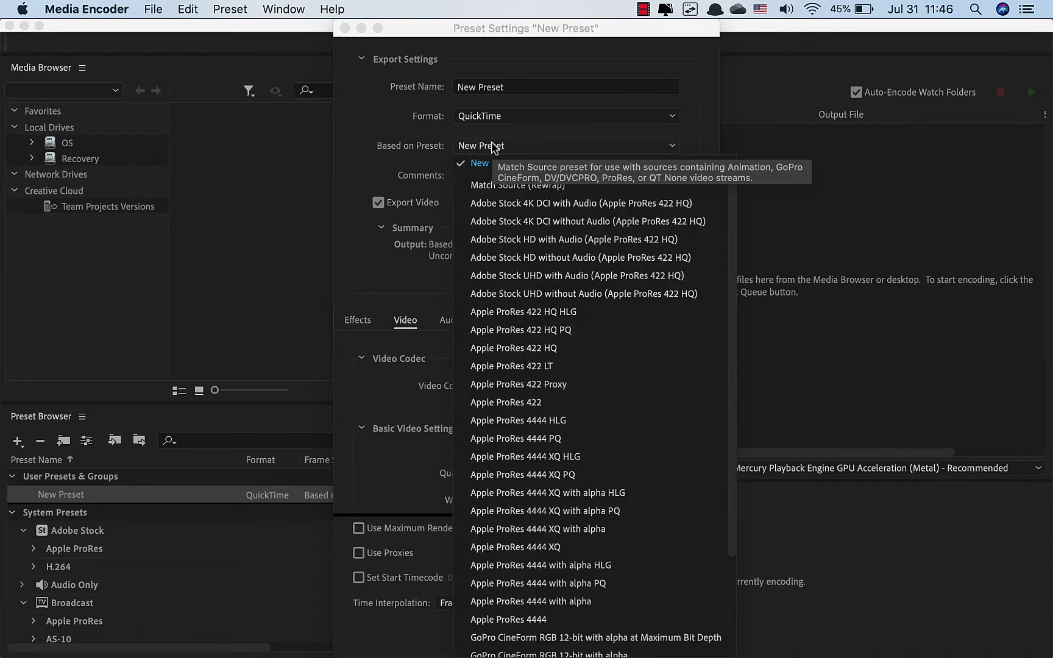
pyautogui.scroll(-3, 519, 323)
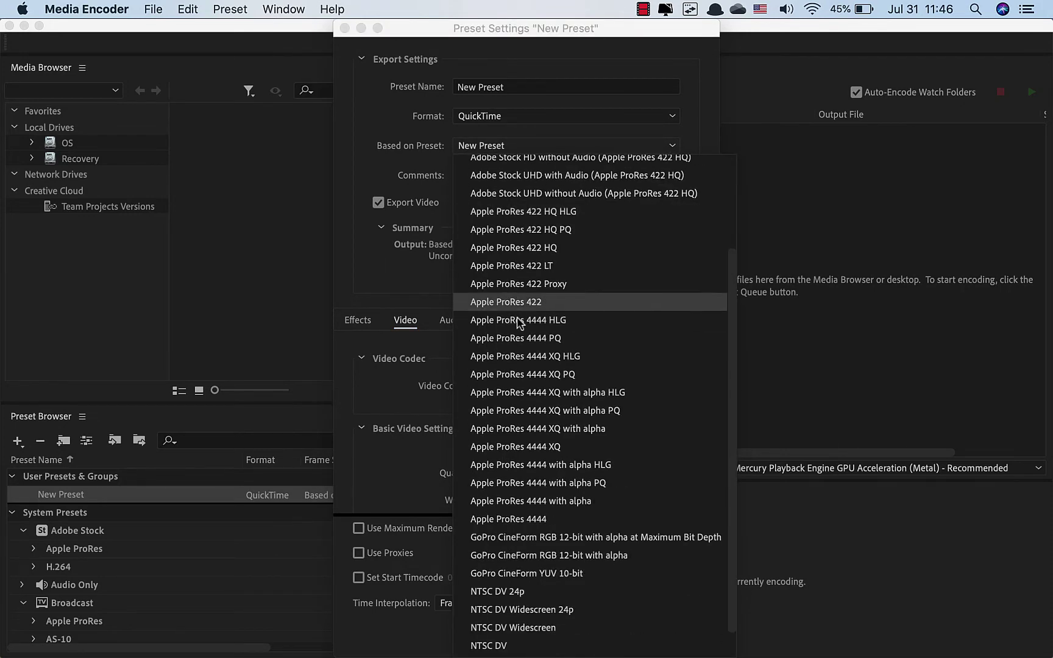
pyautogui.click(545, 284)
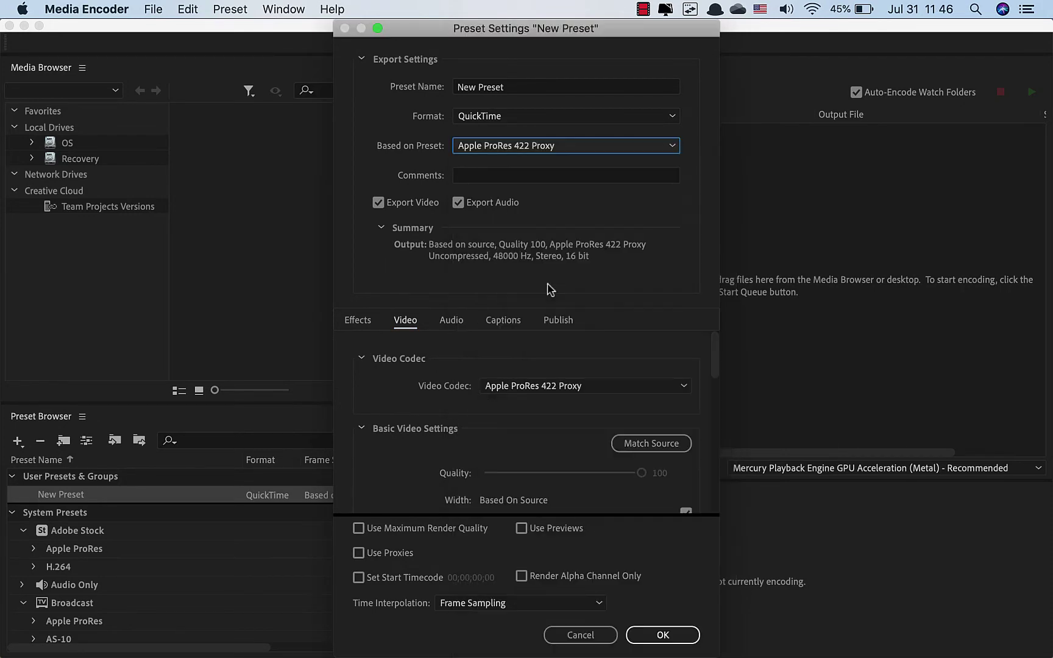
# Set the video codec to GoPro CineForm with quality 1
pyautogui.click(536, 389)
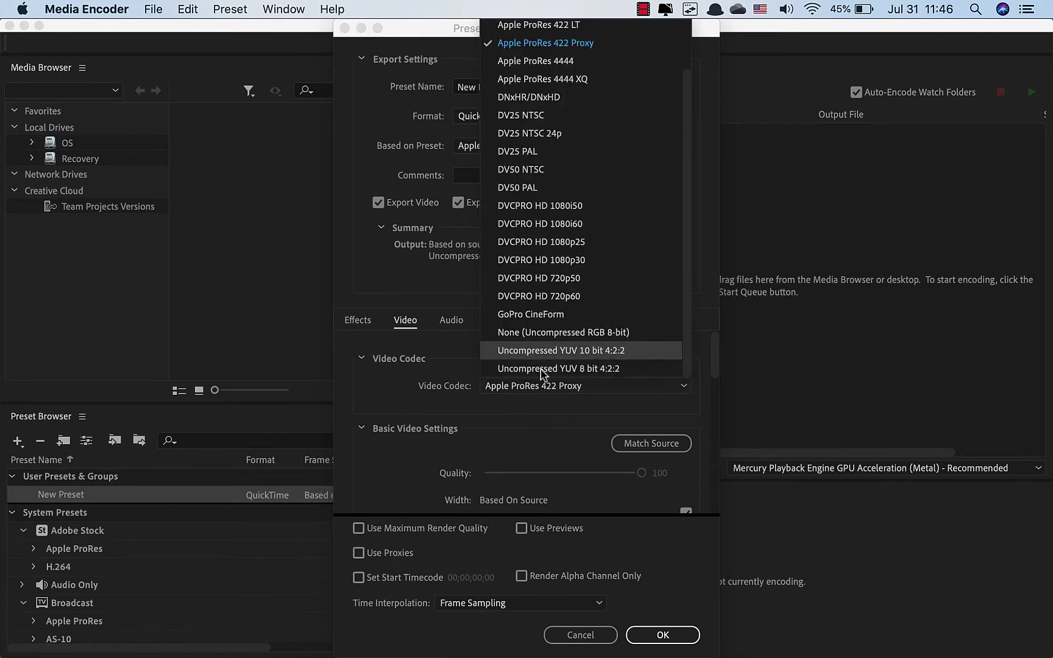
pyautogui.click(552, 314)
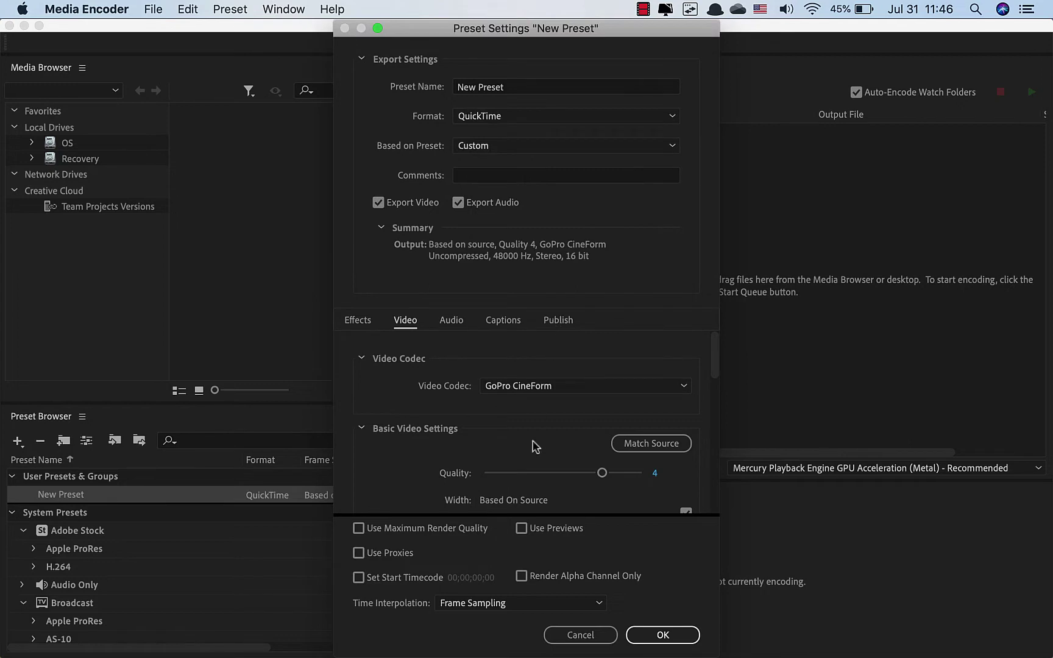
pyautogui.scroll(-3, 533, 446)
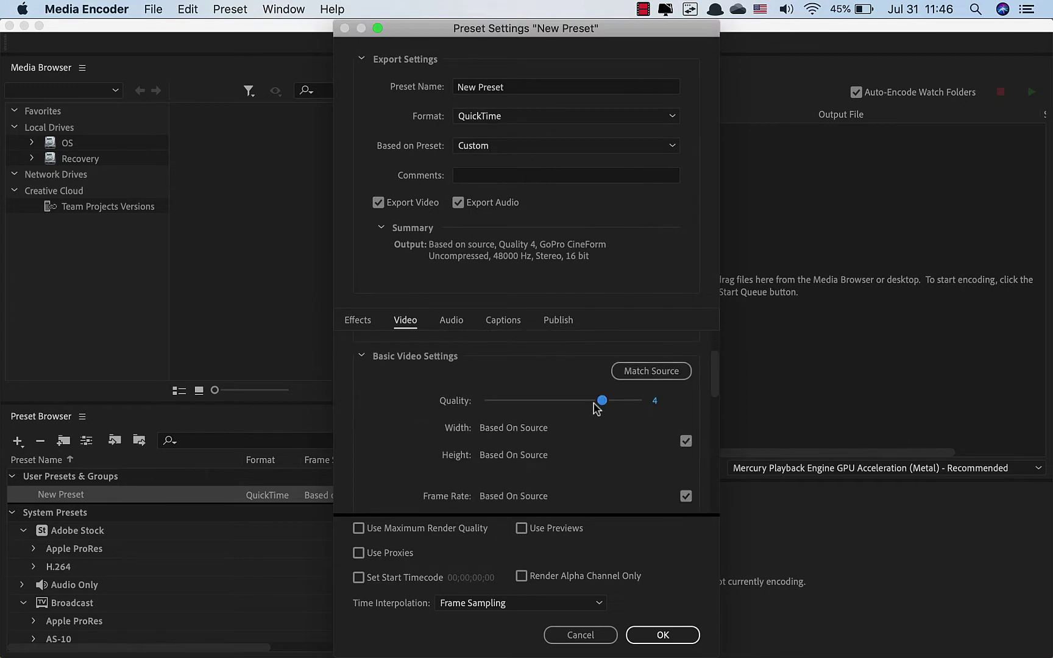
pyautogui.moveTo(602, 401); pyautogui.dragTo(446, 401)
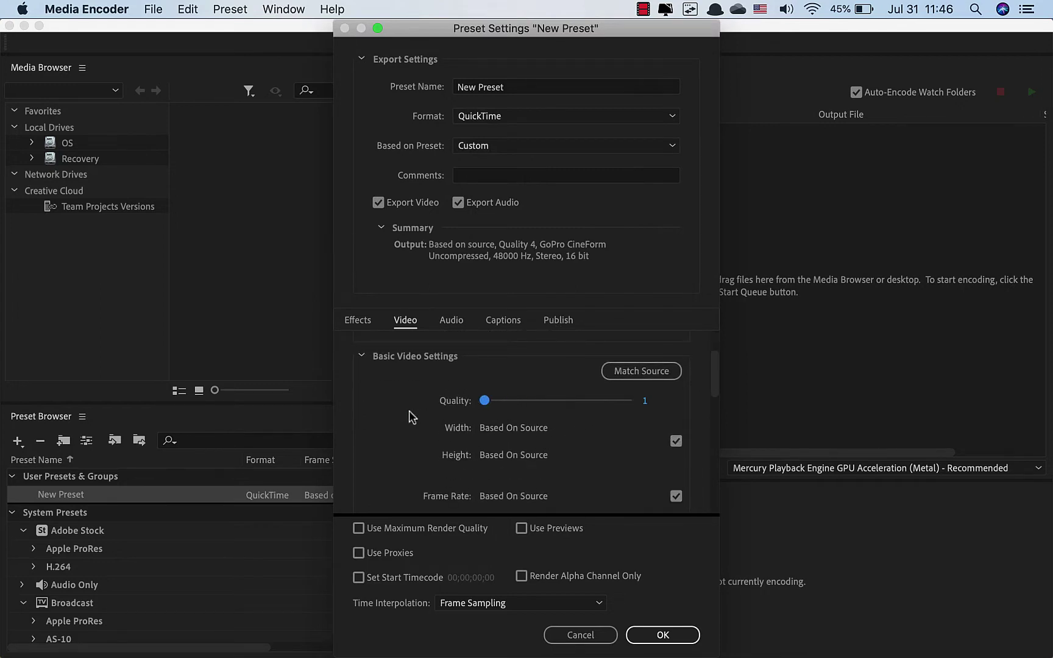
# Turn off Based On Source and set width 1280, giving a 1280x720 frame
pyautogui.scroll(-2, 411, 414)
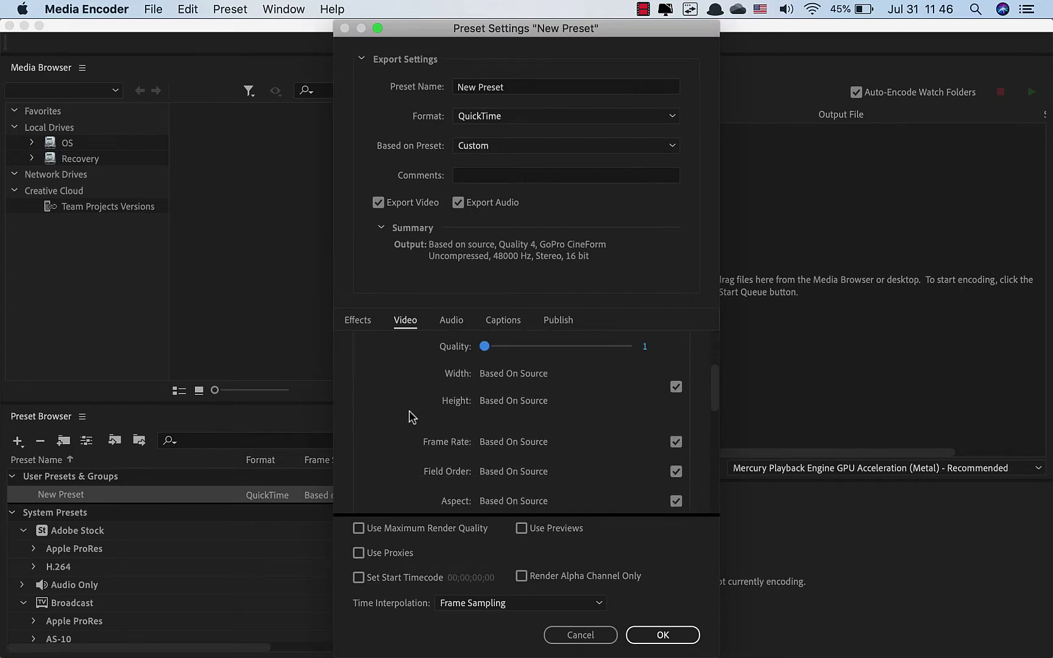
pyautogui.click(674, 388)
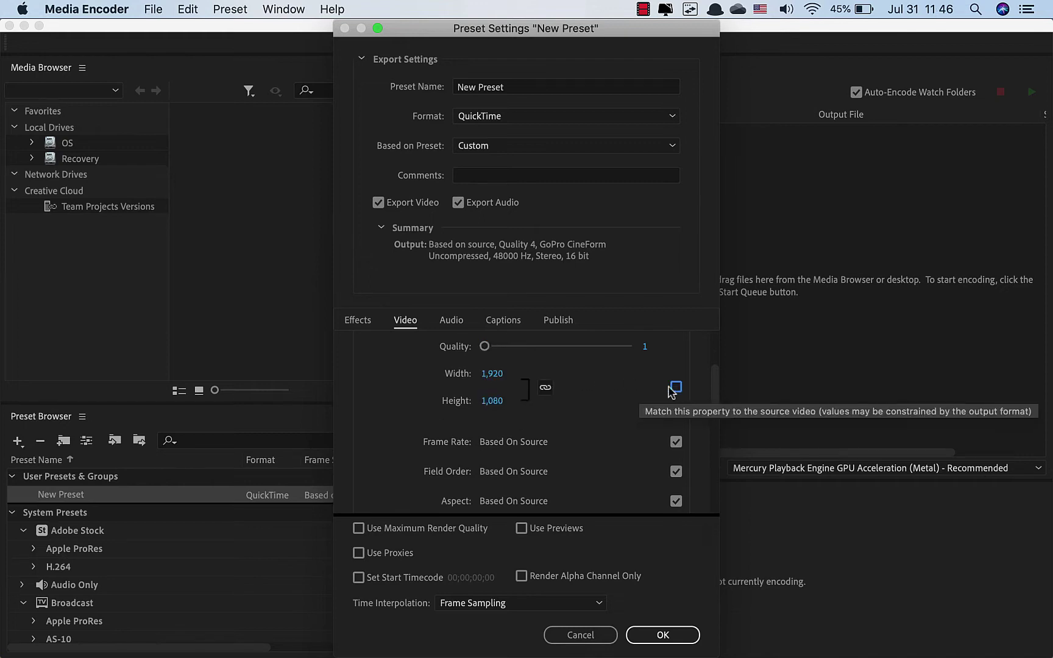
pyautogui.click(491, 374)
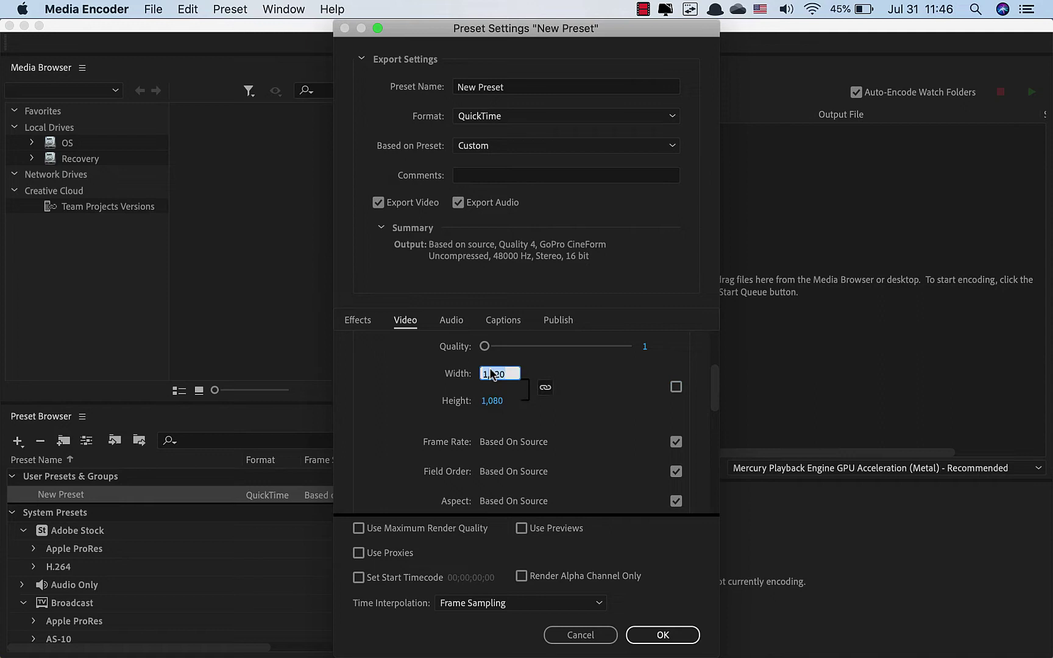
pyautogui.click(501, 376)
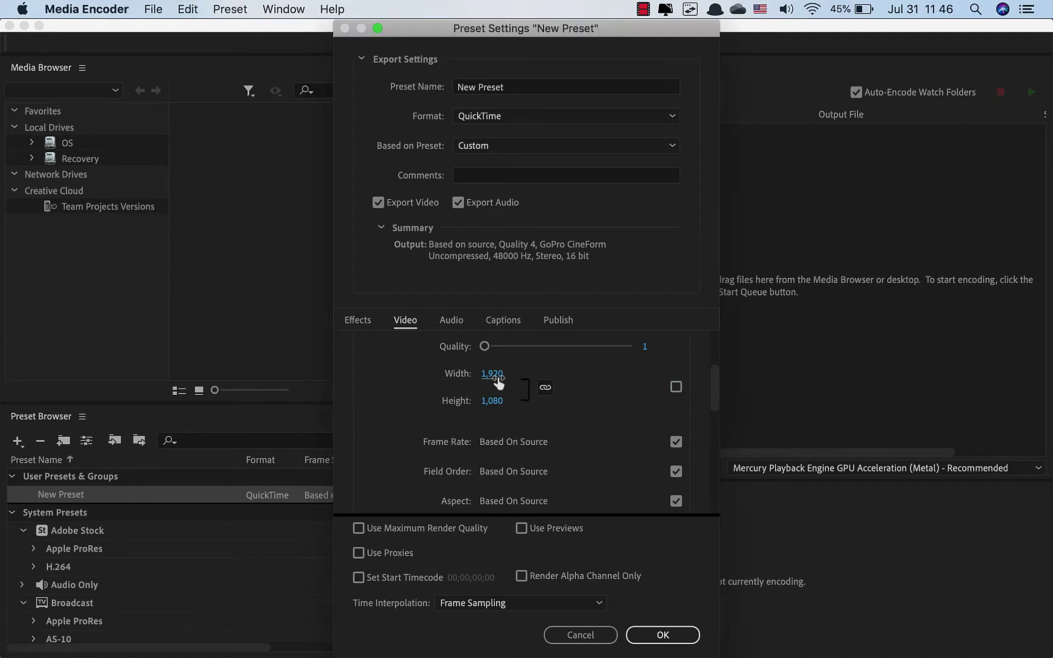
pyautogui.click(497, 377)
pyautogui.write('1280')
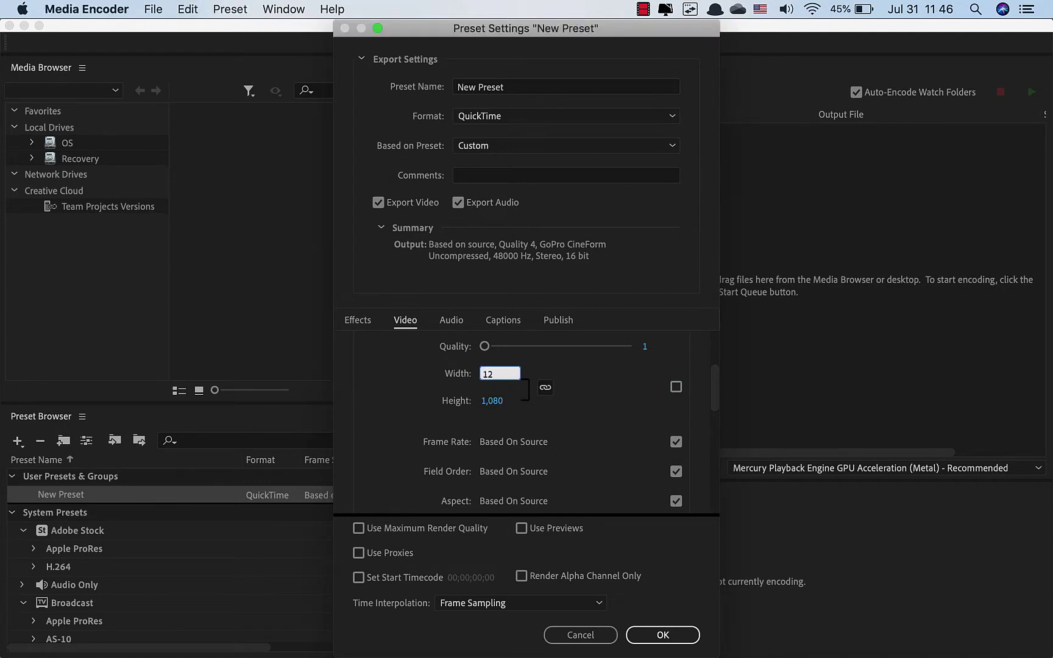
pyautogui.press('Tab')
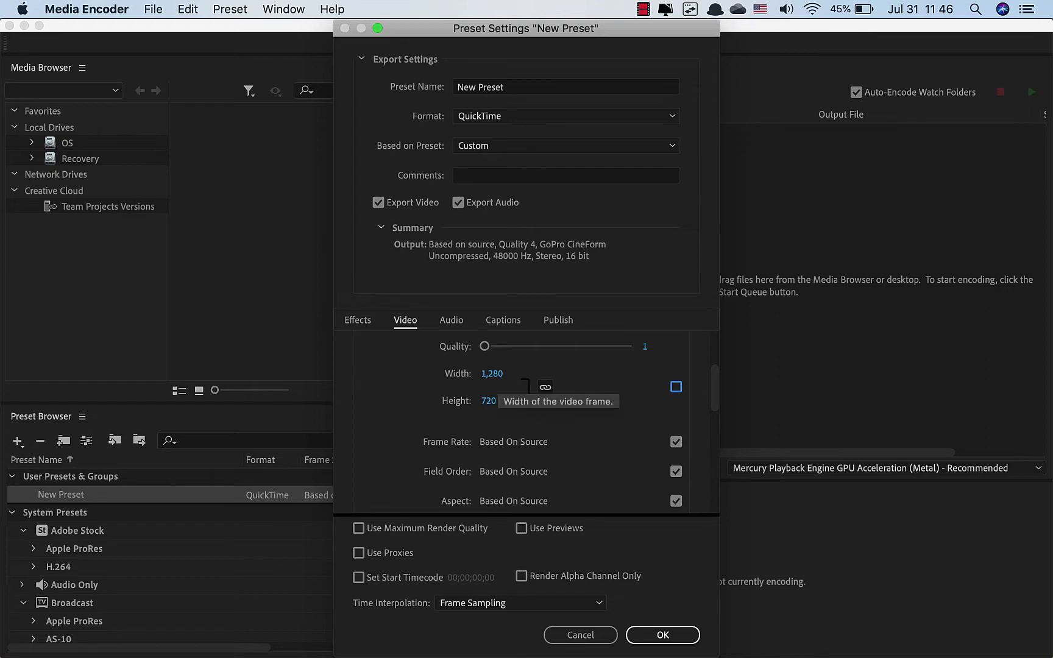
pyautogui.scroll(-3, 564, 427)
pyautogui.scroll(-5, 565, 427)
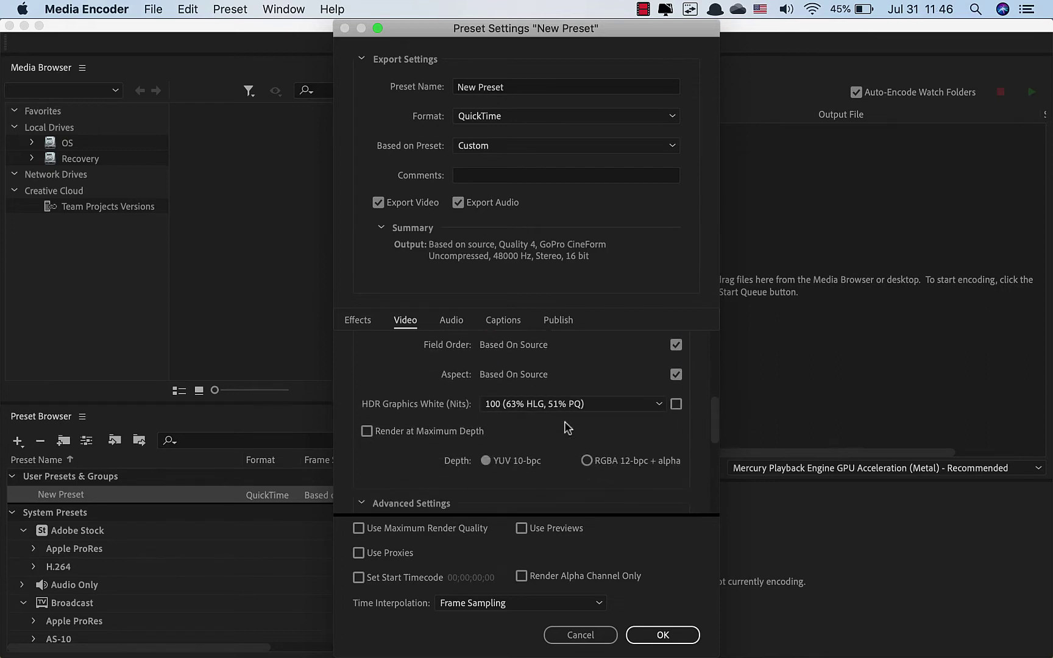
# Enable Name Overlay in Effects with the prefix 'Proxy'
pyautogui.click(364, 321)
pyautogui.scroll(-5, 524, 425)
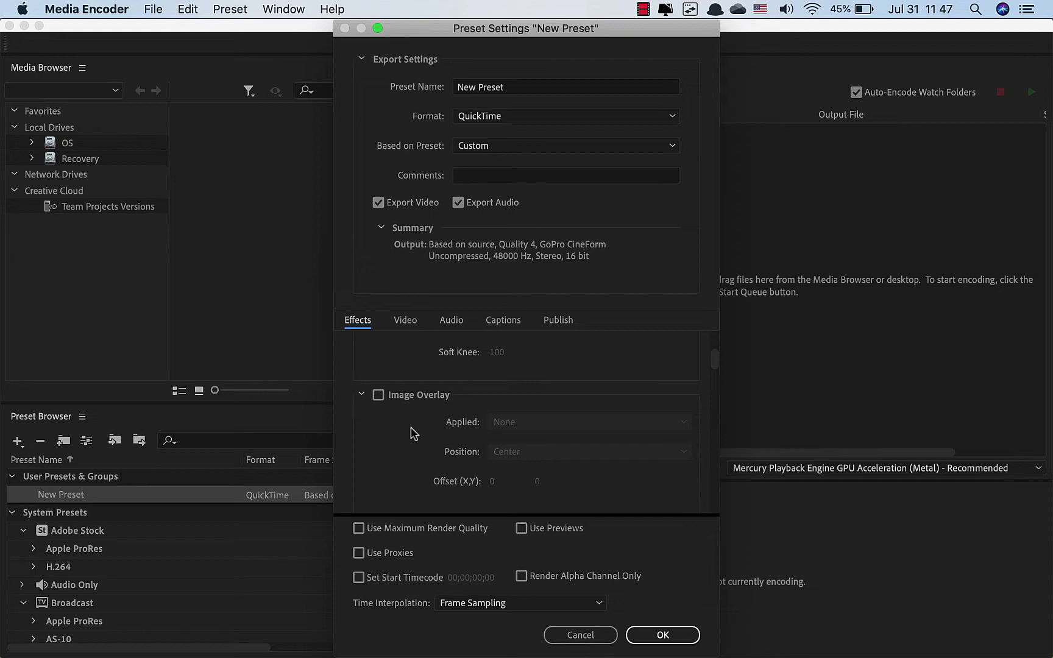
pyautogui.scroll(-3, 413, 433)
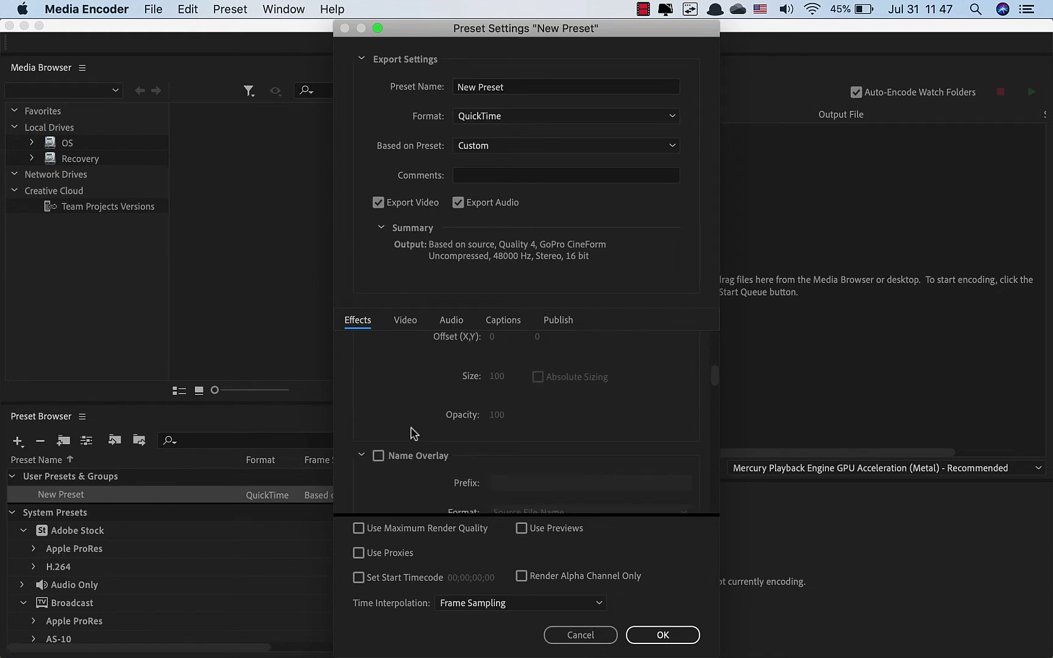
pyautogui.scroll(-3, 408, 439)
pyautogui.click(378, 402)
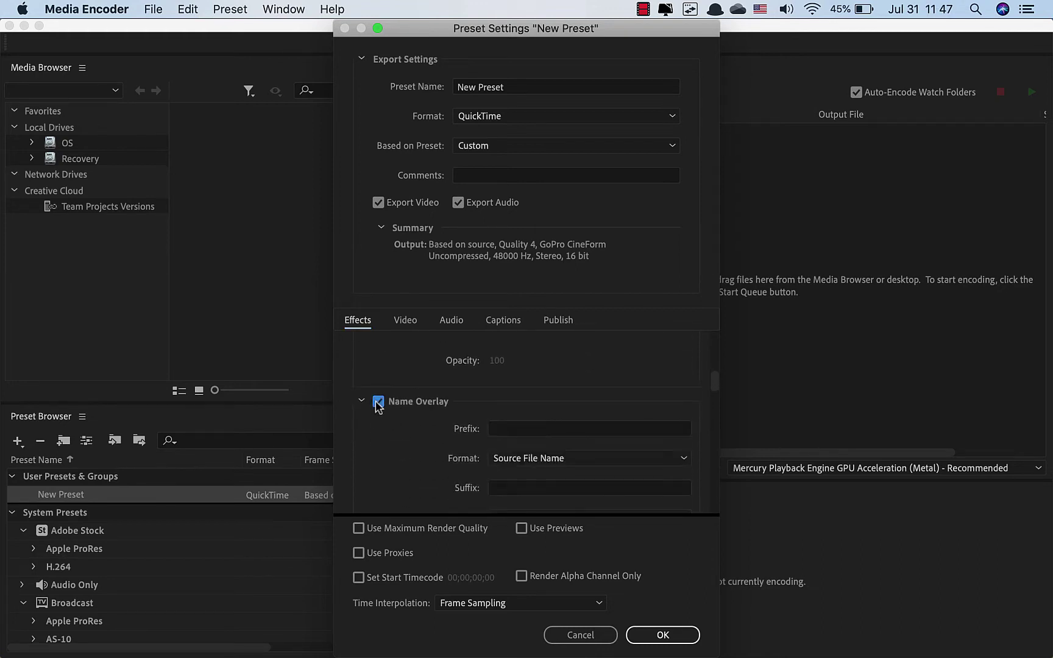
pyautogui.scroll(-2, 423, 438)
pyautogui.click(507, 394)
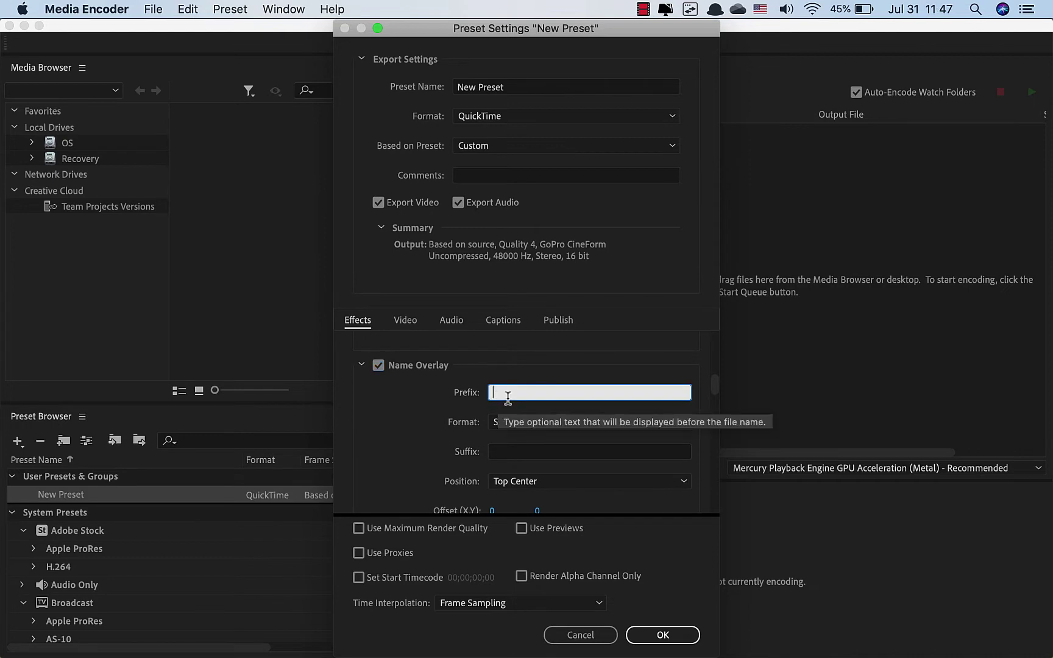
pyautogui.write('Proxy')
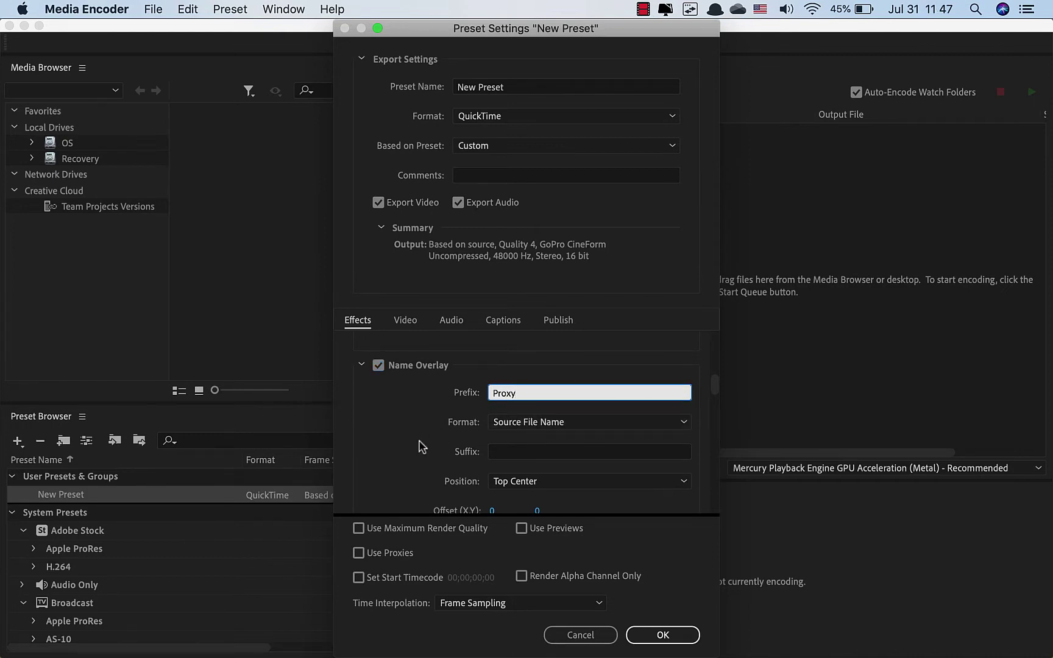
# Set the name overlay position to Bottom Right
pyautogui.scroll(-2, 421, 447)
pyautogui.scroll(-3, 420, 447)
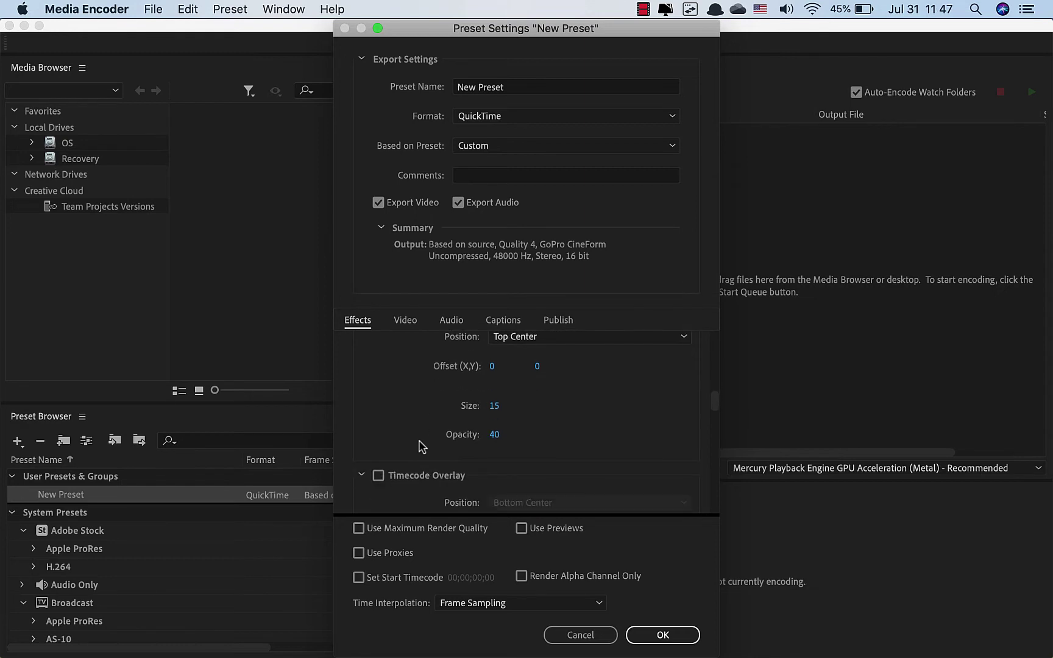
pyautogui.scroll(1, 420, 447)
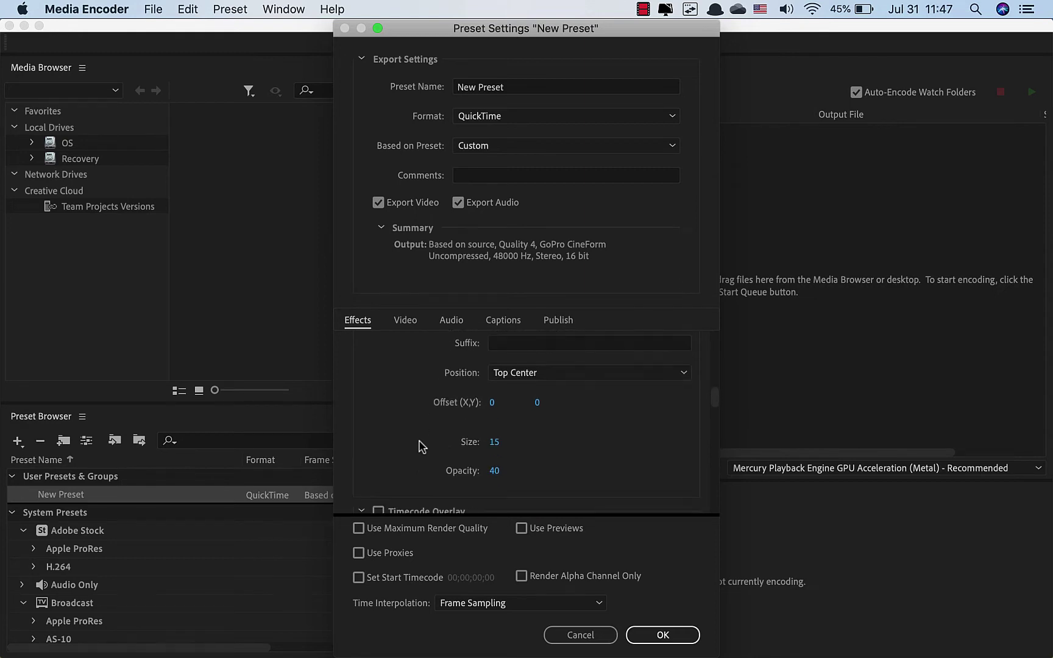
pyautogui.click(529, 374)
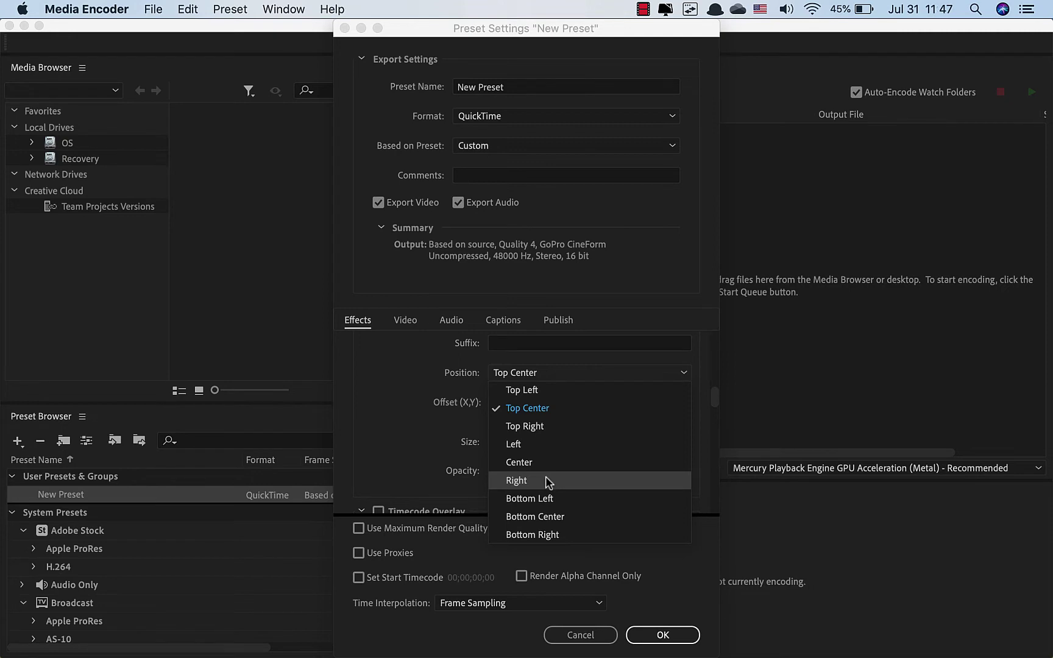
pyautogui.click(531, 535)
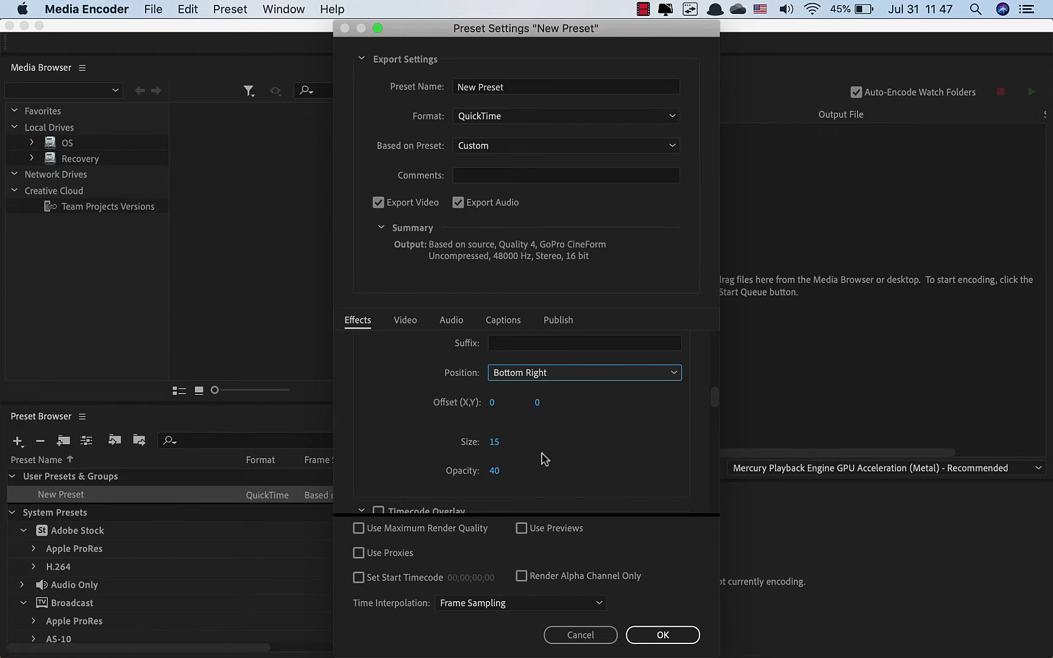
pyautogui.scroll(-5, 544, 459)
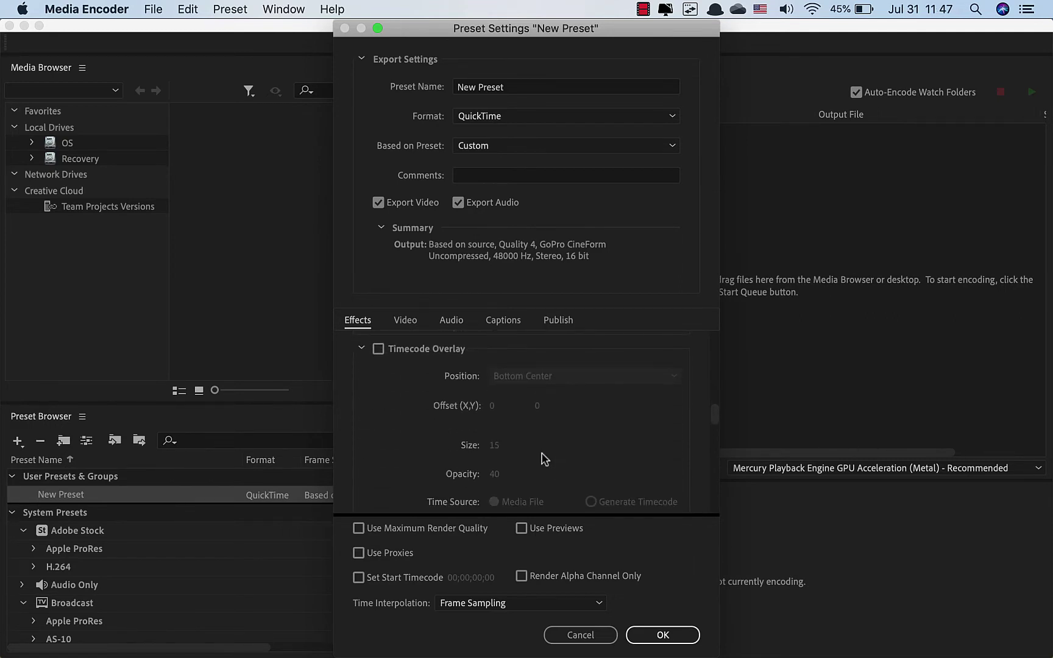
pyautogui.scroll(-10, 544, 459)
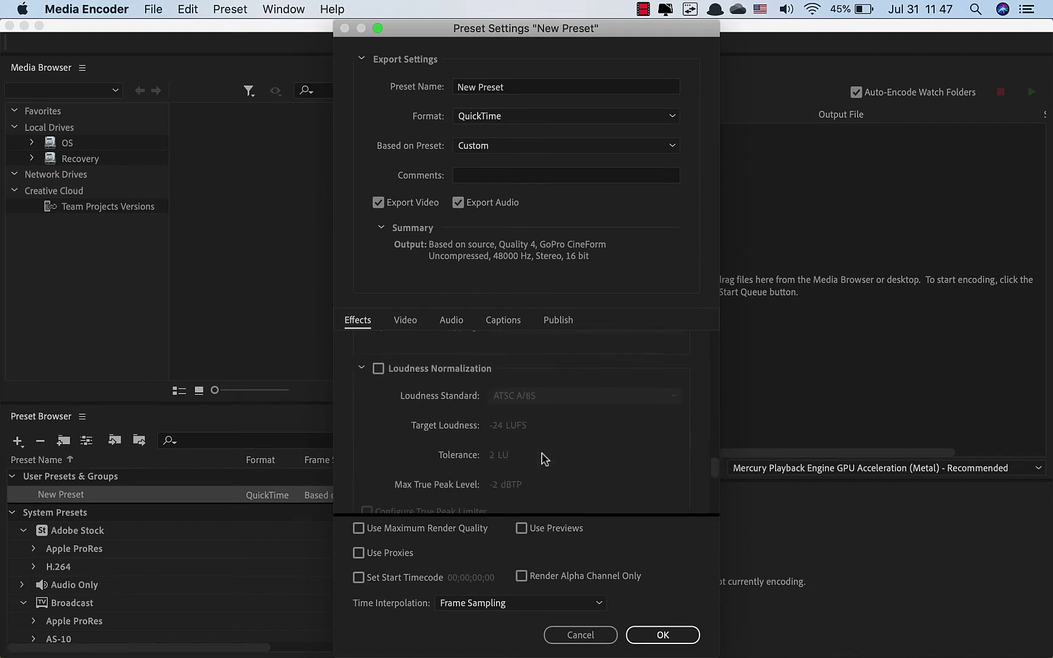
pyautogui.scroll(-8, 544, 459)
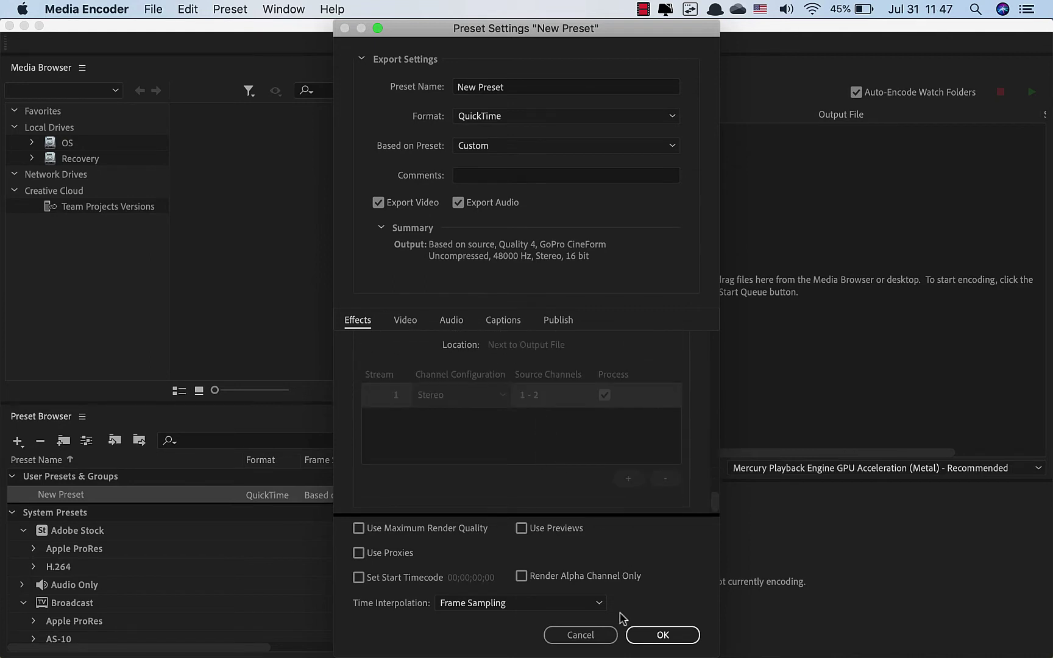
# Save the preset and rename it to Encoding Preset 1280x Qlty 1
pyautogui.click(663, 635)
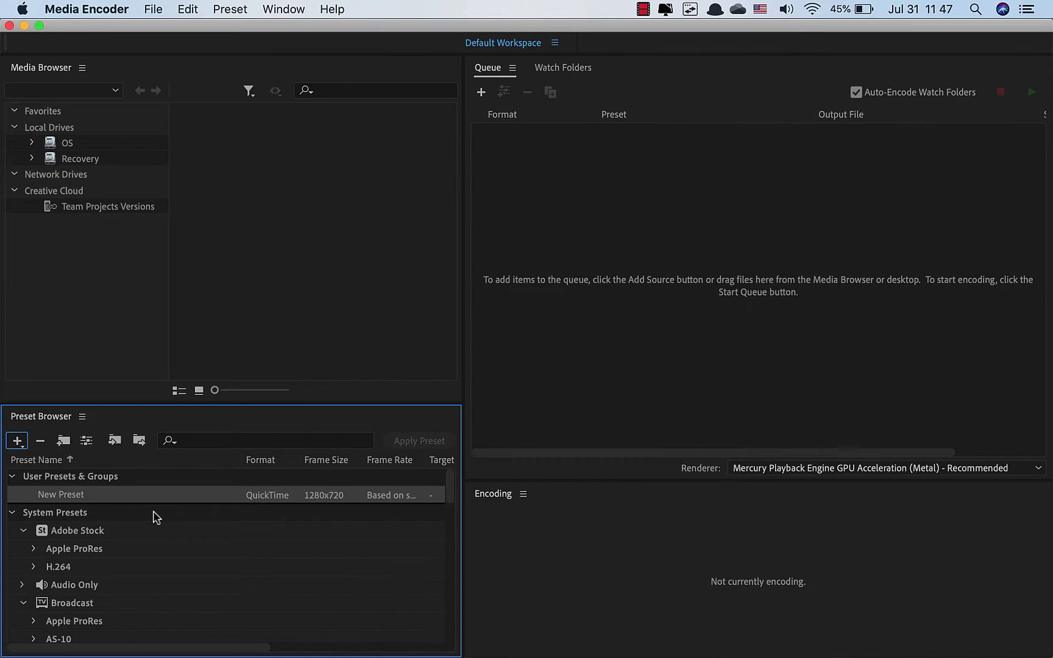
pyautogui.rightClick(67, 497)
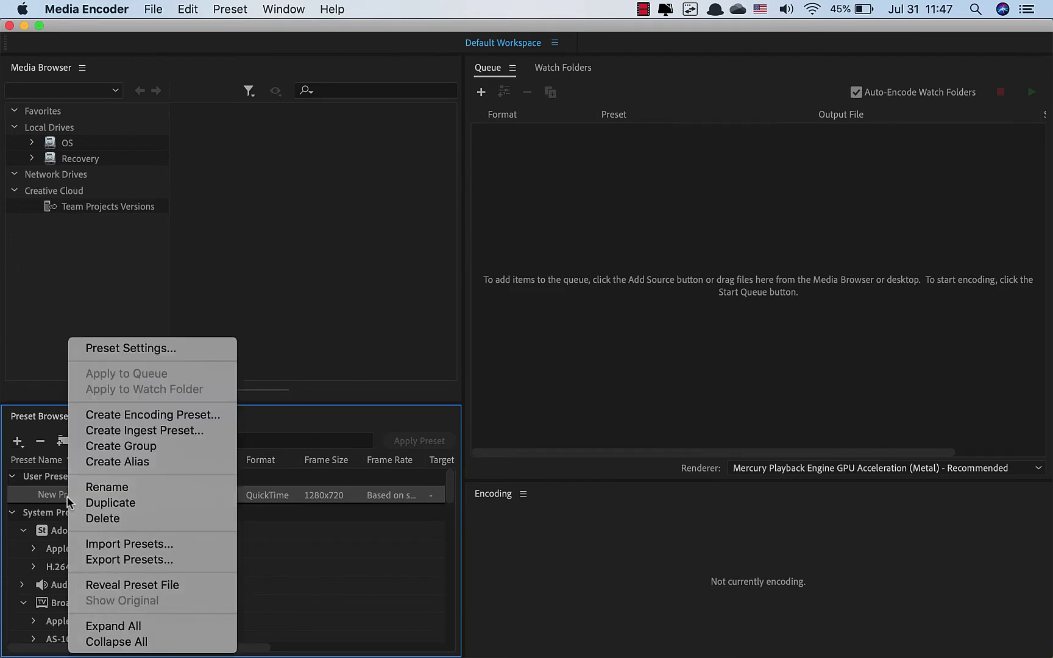
pyautogui.click(119, 488)
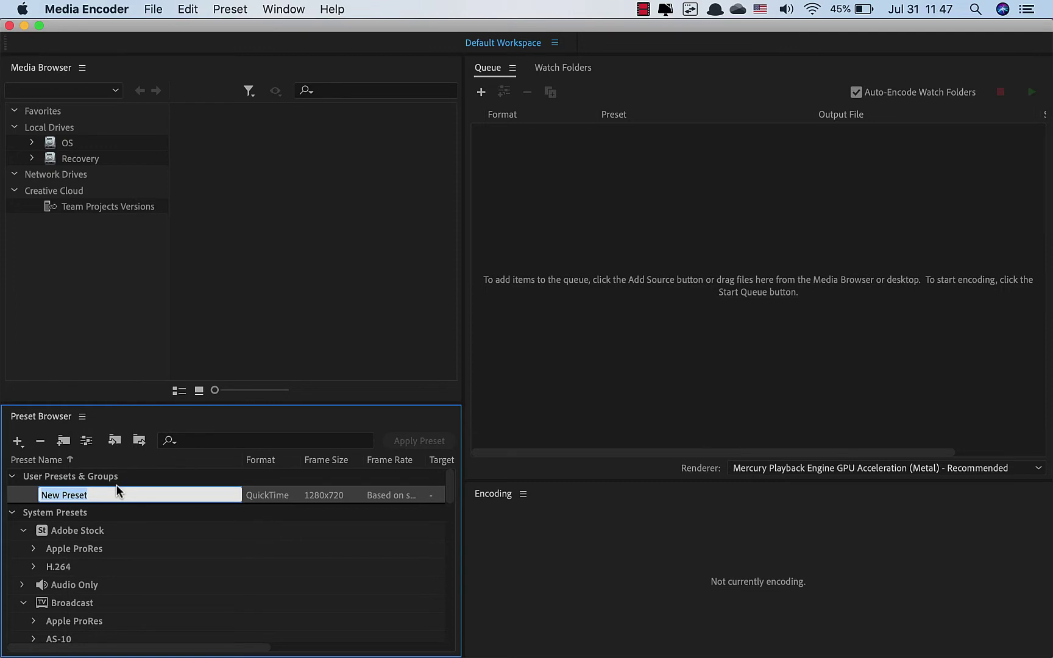
pyautogui.write('P')
pyautogui.press('super+a')
pyautogui.write('Encoding Preset 1280x Qlty 1')
pyautogui.press('Return')
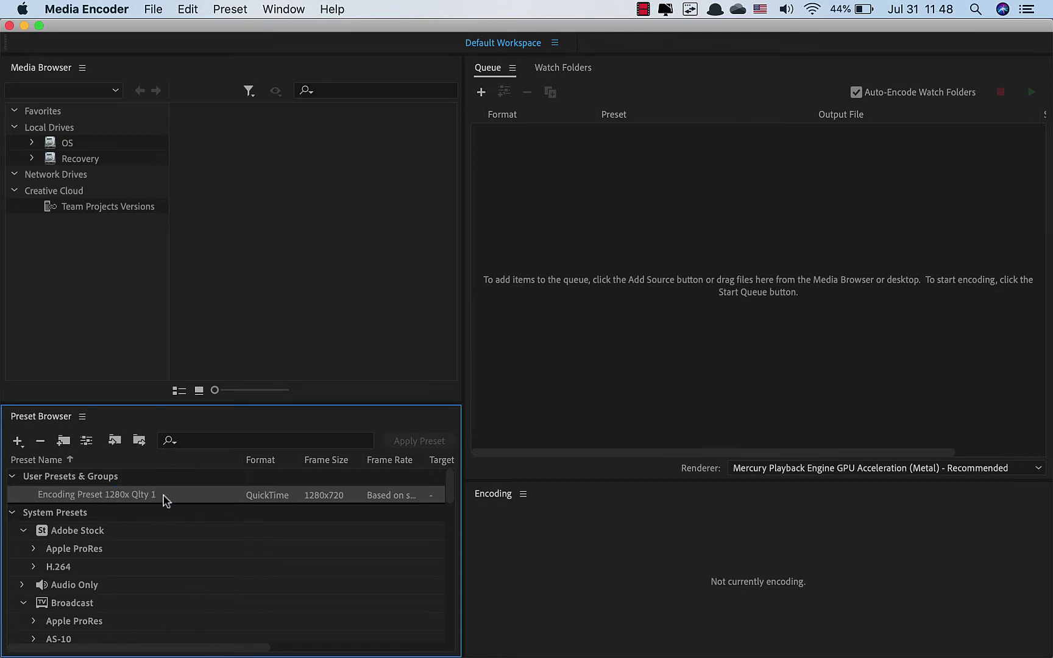
# Create a new ingest preset with Transcode files to Destination enabled
pyautogui.click(22, 442)
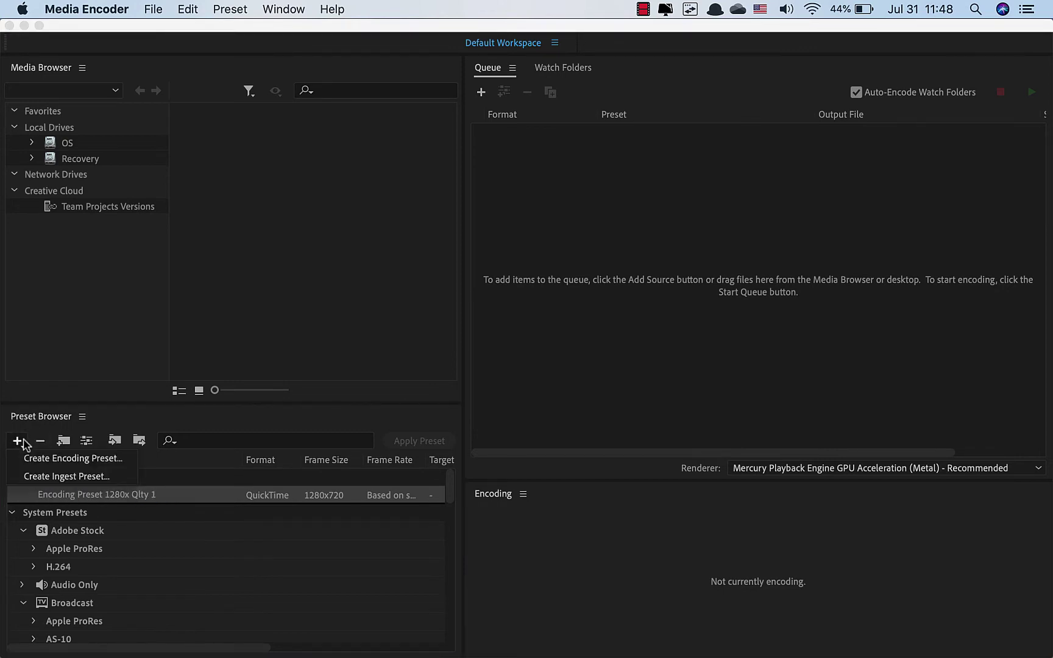
pyautogui.click(68, 476)
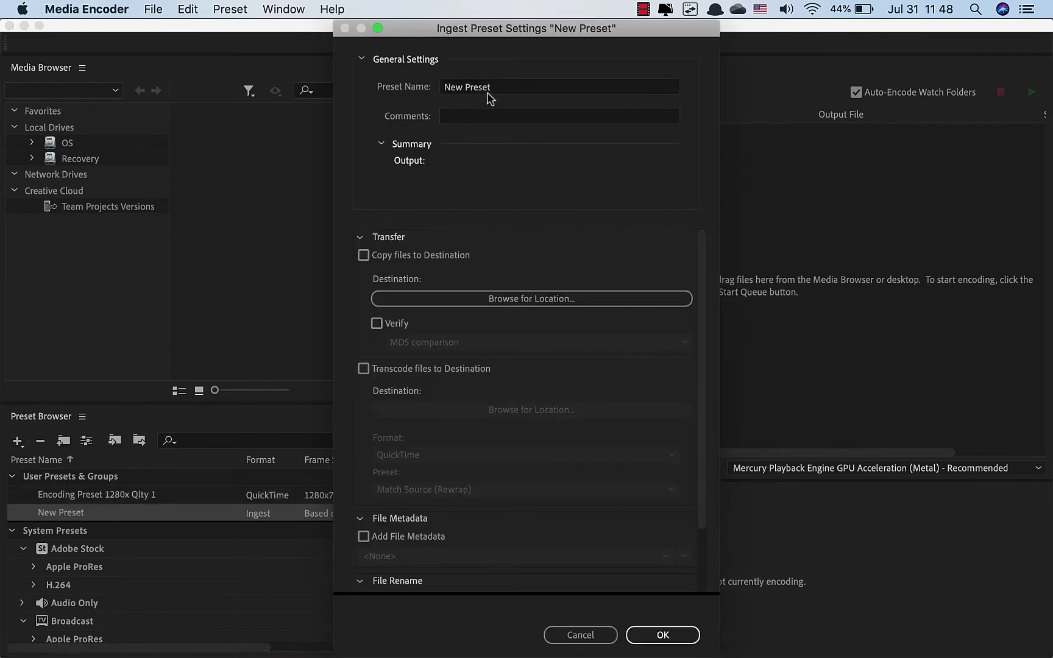
pyautogui.scroll(-3, 479, 300)
pyautogui.scroll(3, 479, 300)
pyautogui.click(492, 91)
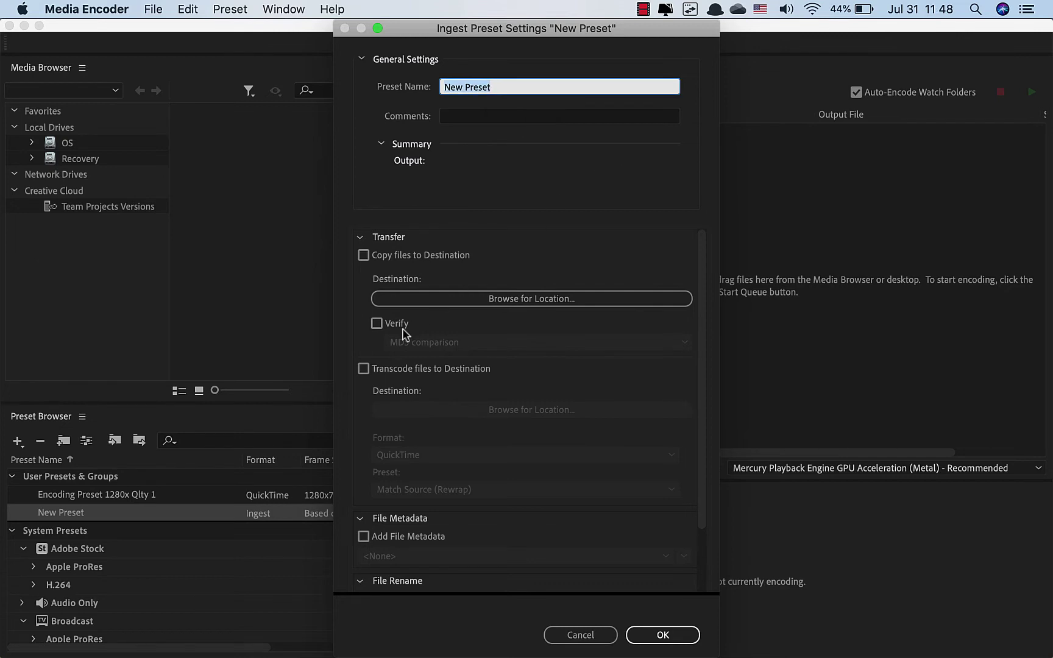
pyautogui.click(364, 370)
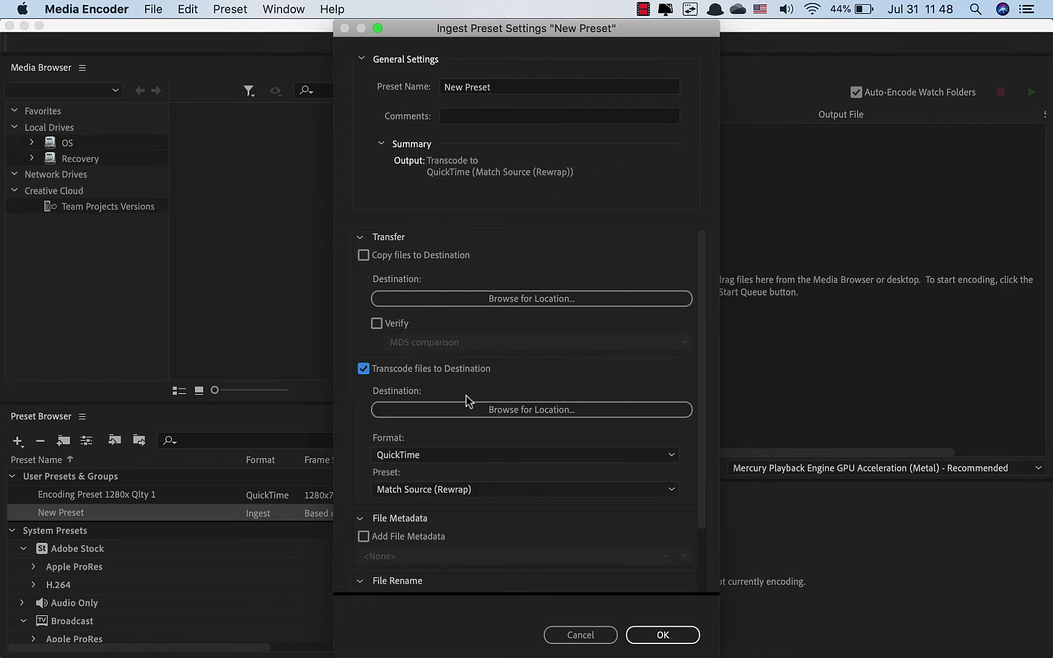
pyautogui.scroll(-3, 466, 400)
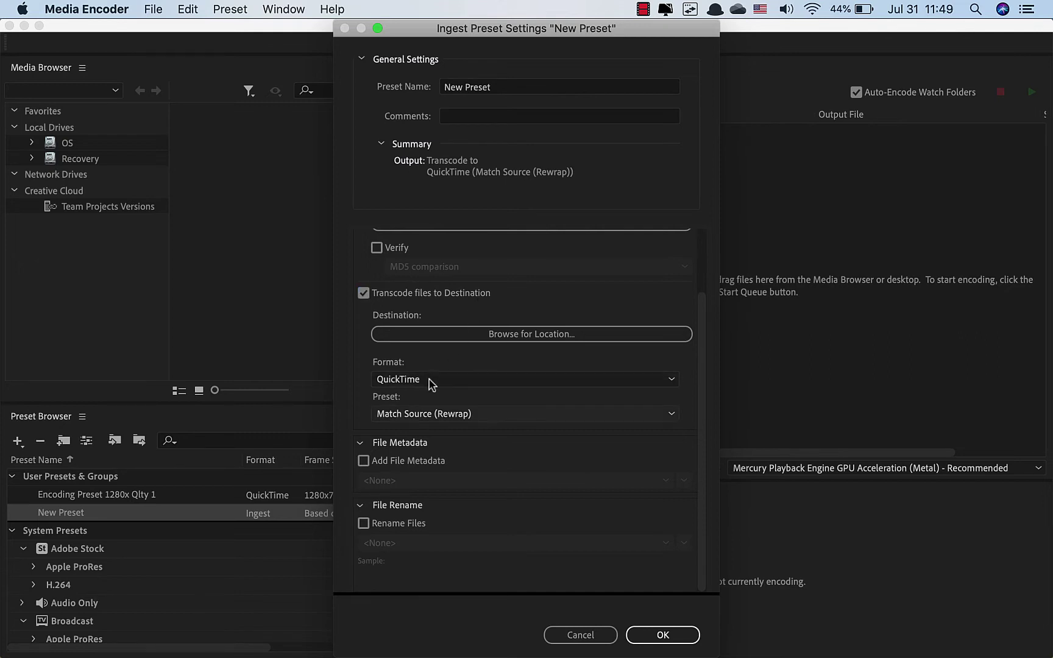
# Set the ingest transcode preset to Encoding Preset 1280x Qlty 1
pyautogui.click(423, 415)
pyautogui.scroll(1, 484, 193)
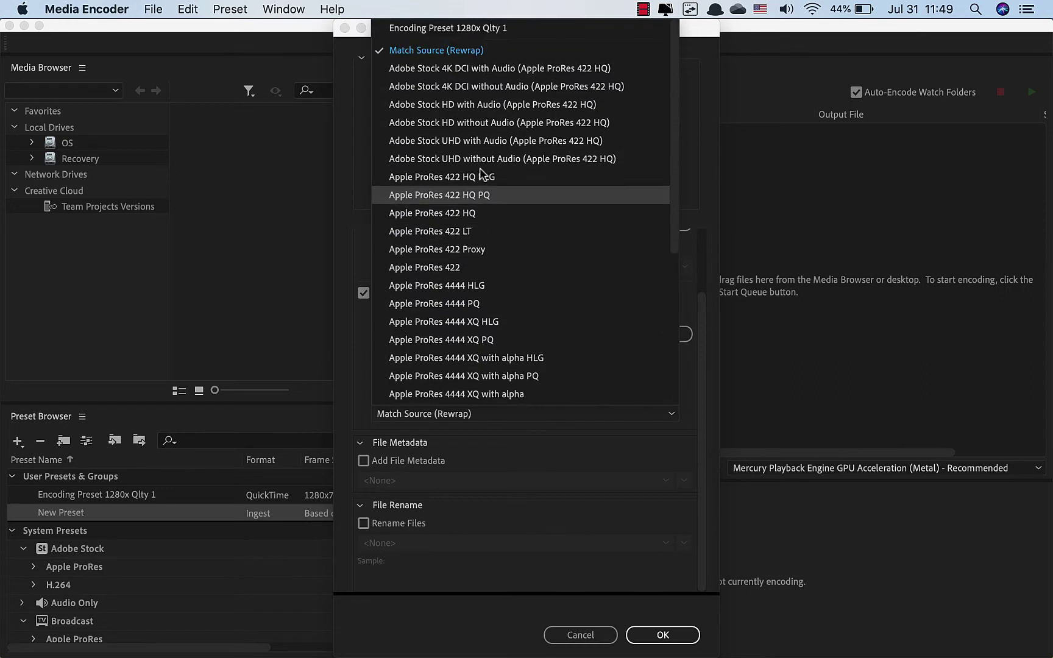
pyautogui.click(463, 28)
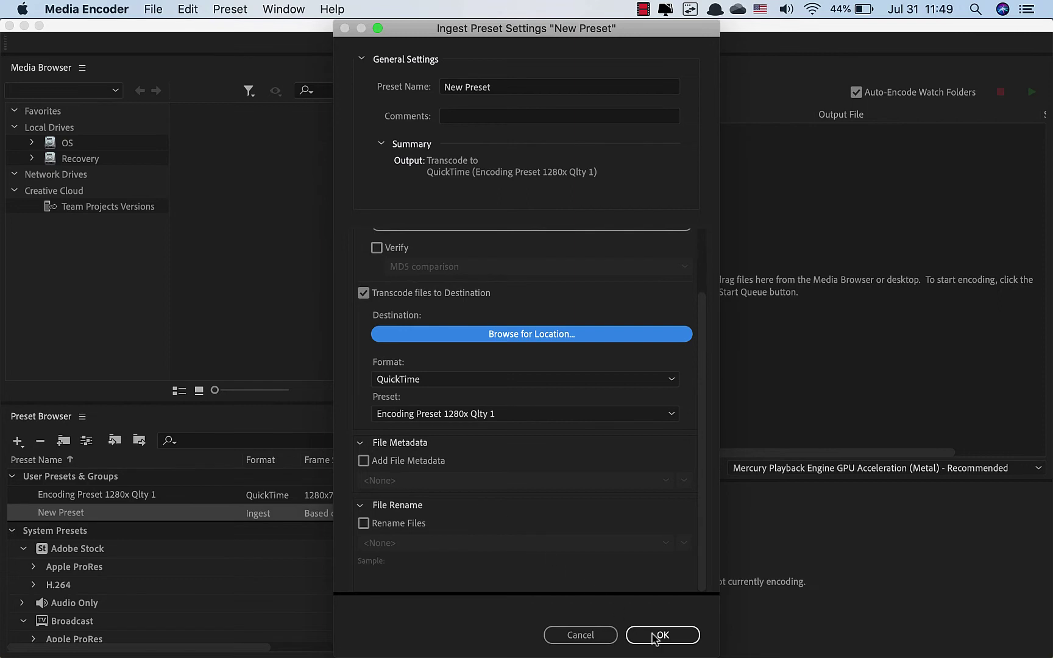
# Rename the ingest preset to Ingesting Preset 1280 Qty 1
pyautogui.click(498, 88)
pyautogui.moveTo(498, 87); pyautogui.dragTo(411, 86)
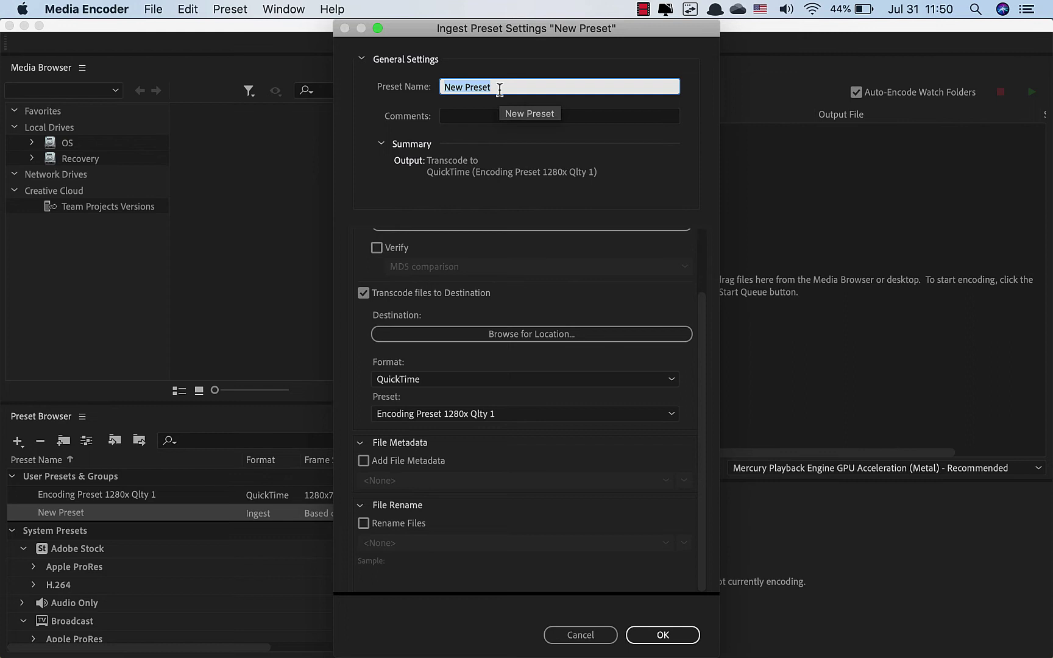
pyautogui.write('Ingesting Preset 1280 Qty 1')
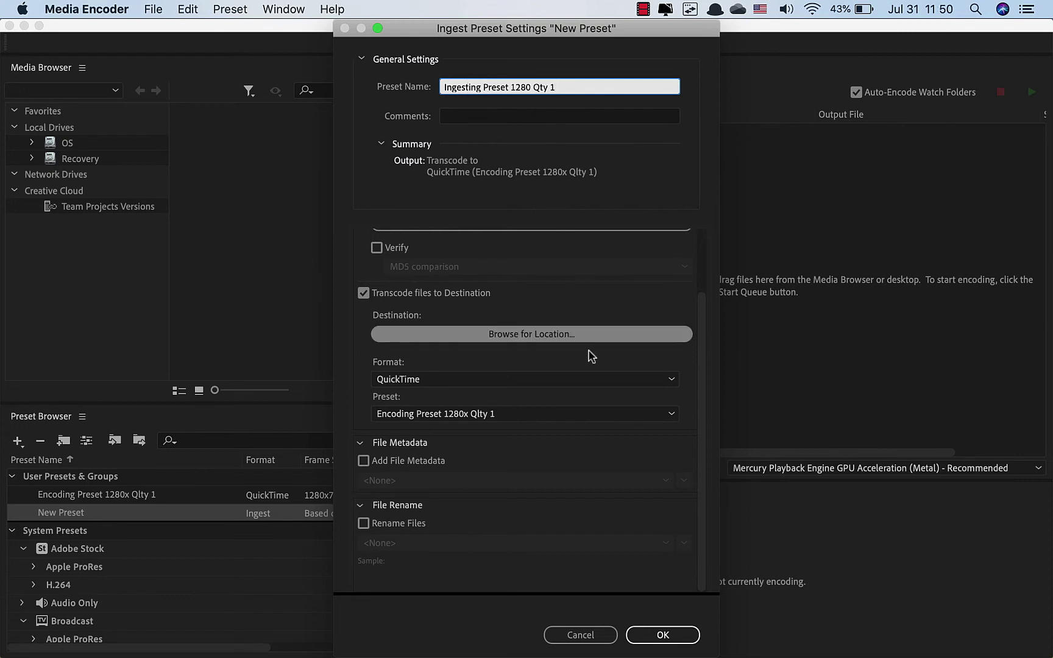
# Clear the missing-destination warning and set the Desktop as the transcode destination
pyautogui.click(656, 636)
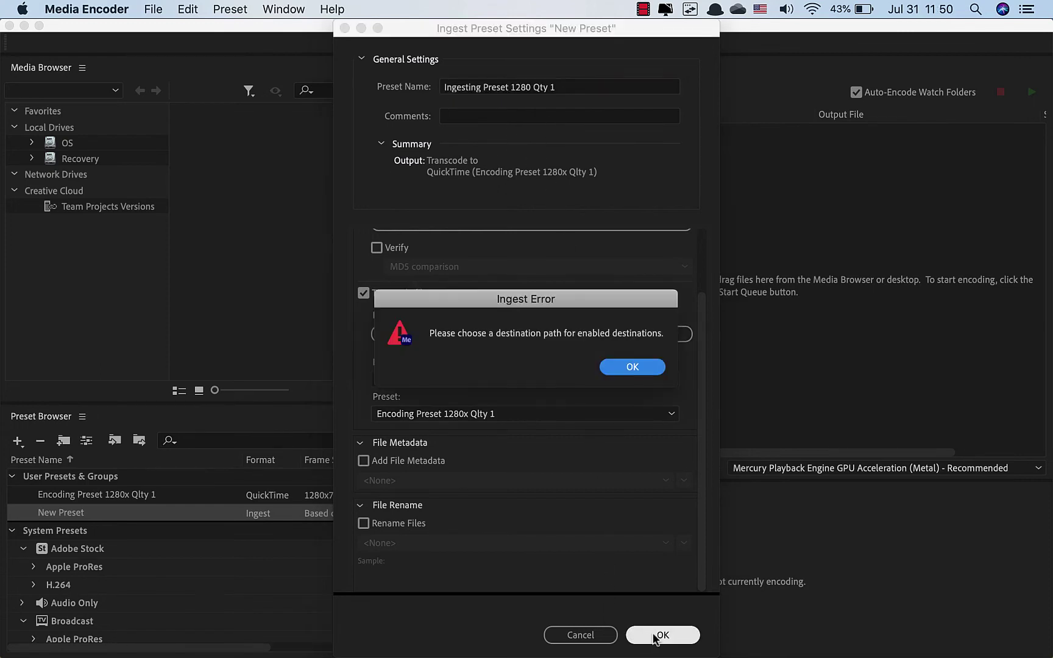
pyautogui.click(632, 368)
pyautogui.press('Return')
pyautogui.click(632, 366)
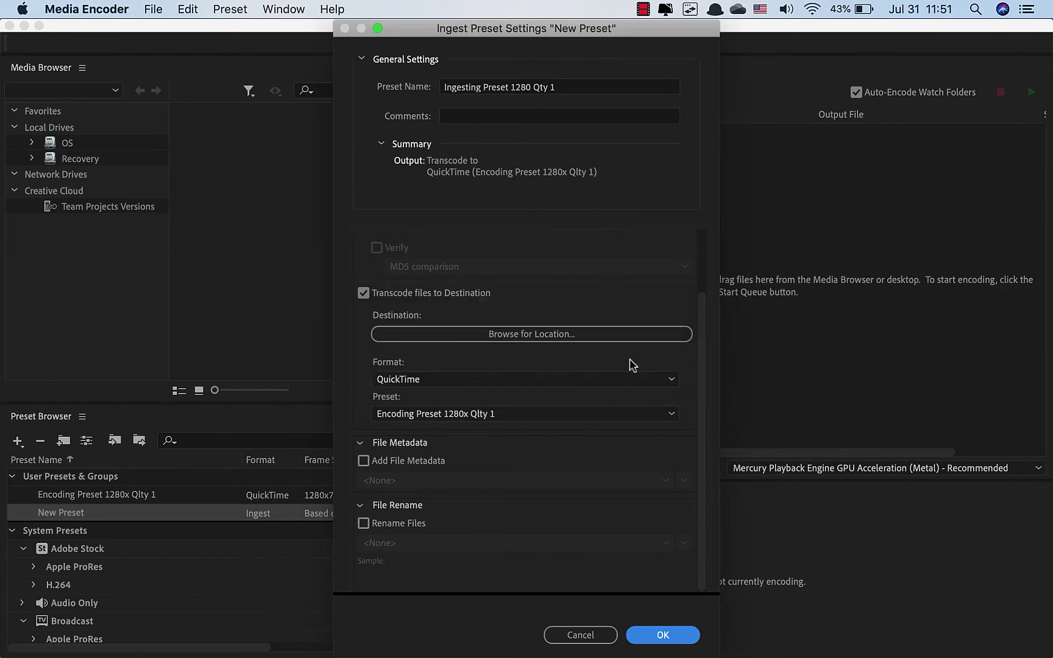
pyautogui.scroll(3, 632, 365)
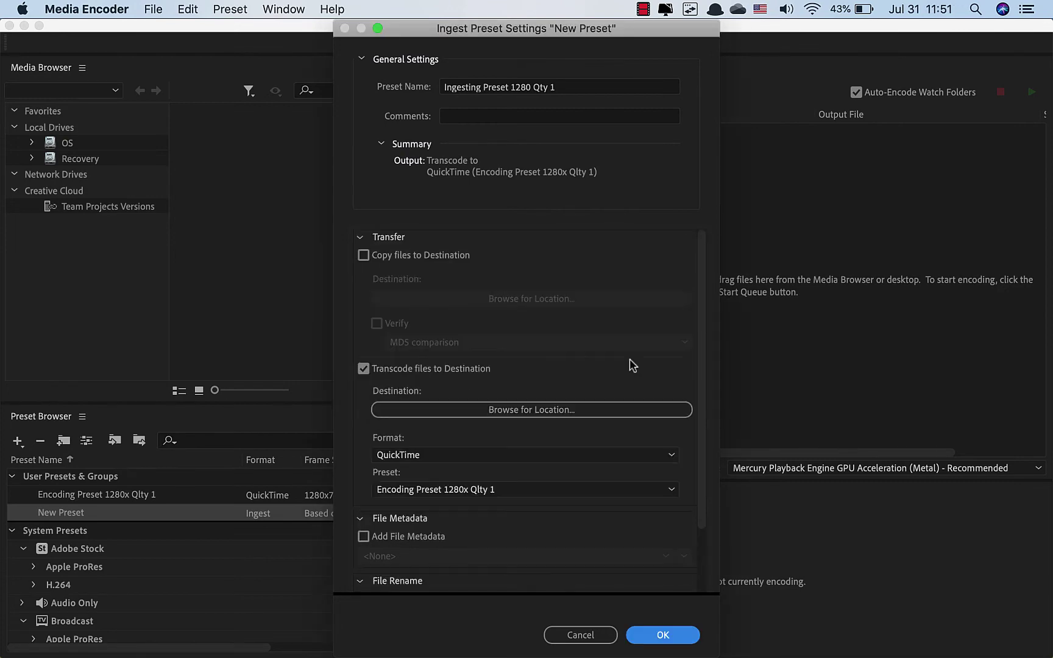
pyautogui.click(556, 410)
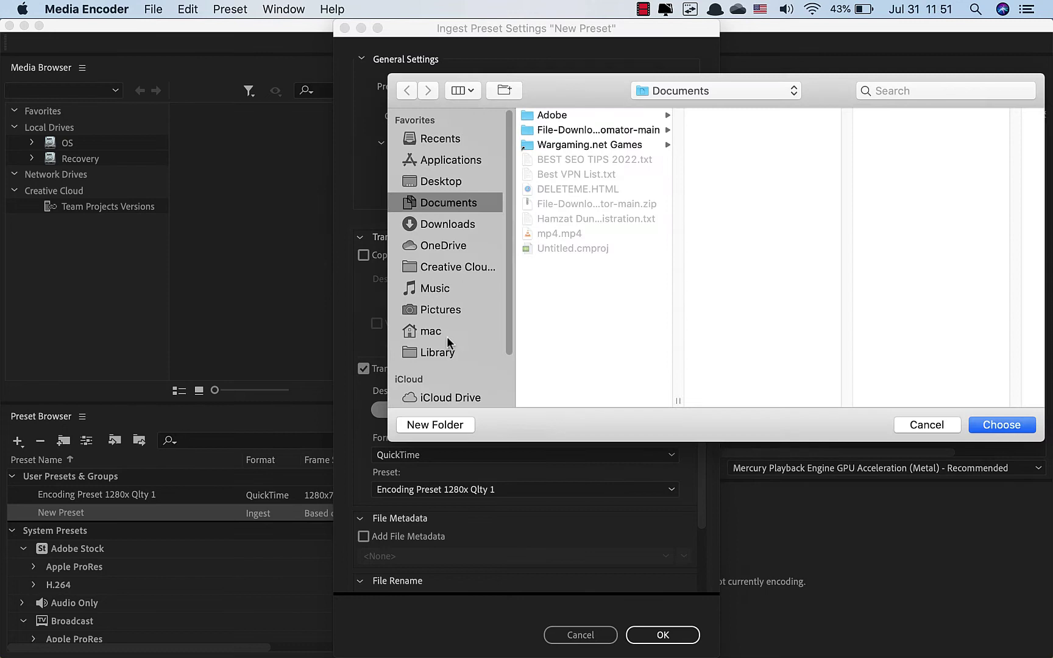
pyautogui.click(431, 181)
pyautogui.click(992, 421)
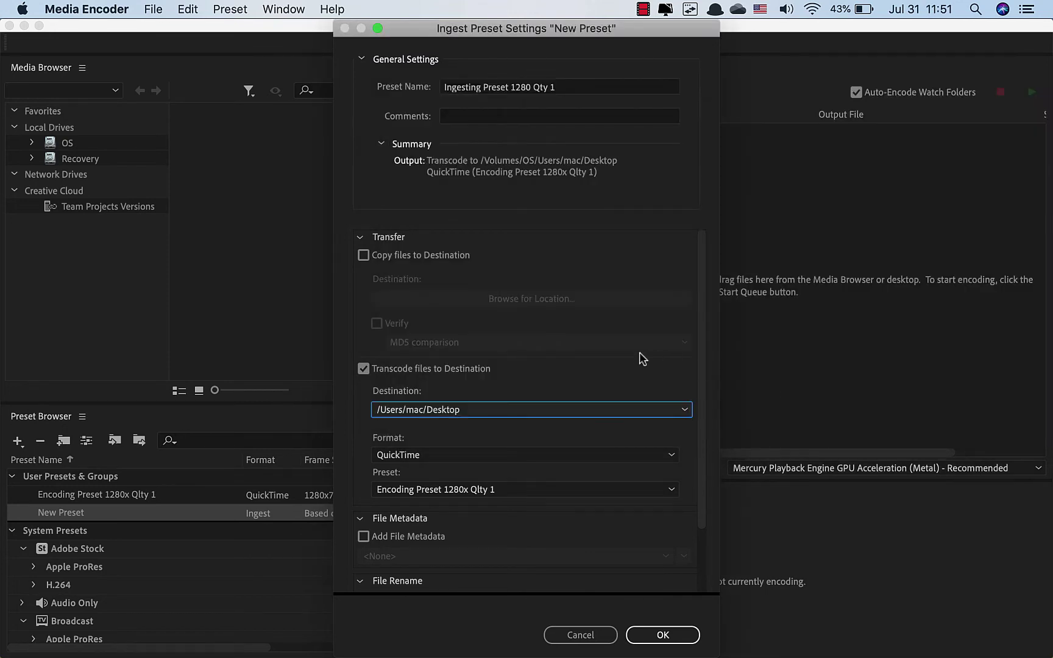
# Set format QuickTime with Encoding Preset 1280x Qtly 1 and save the ingest preset
pyautogui.scroll(-3, 577, 390)
pyautogui.scroll(-3, 575, 384)
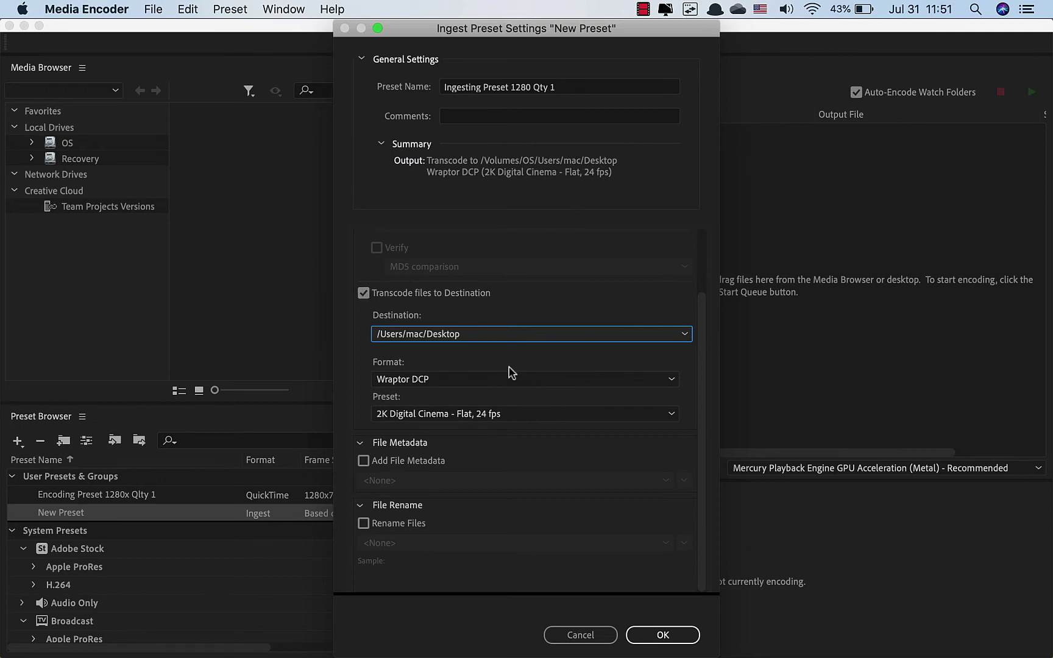
pyautogui.click(451, 379)
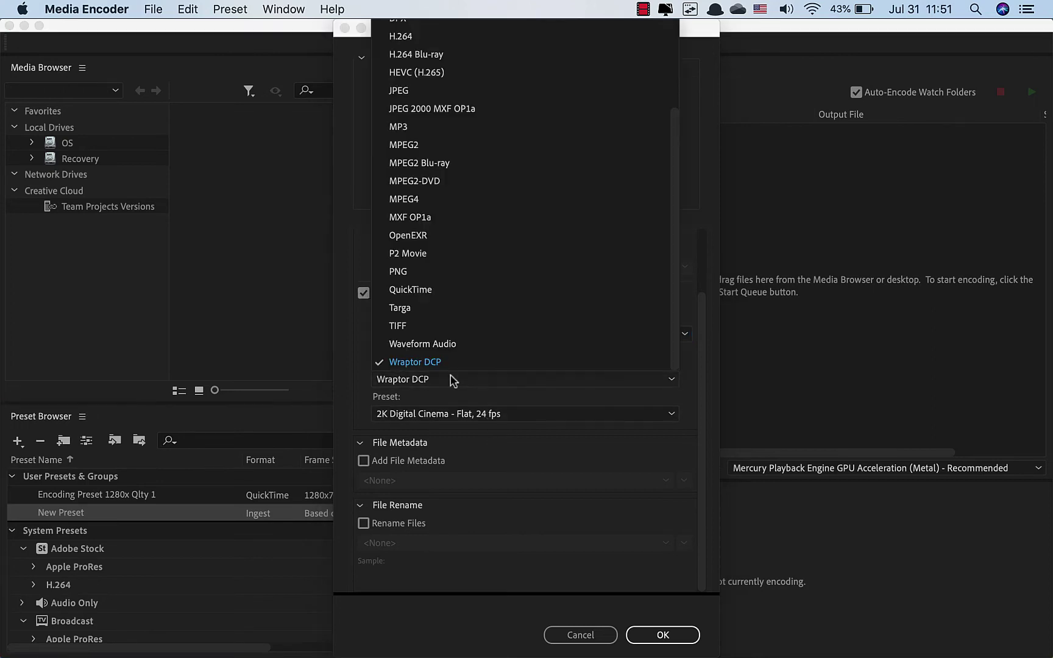
pyautogui.click(427, 291)
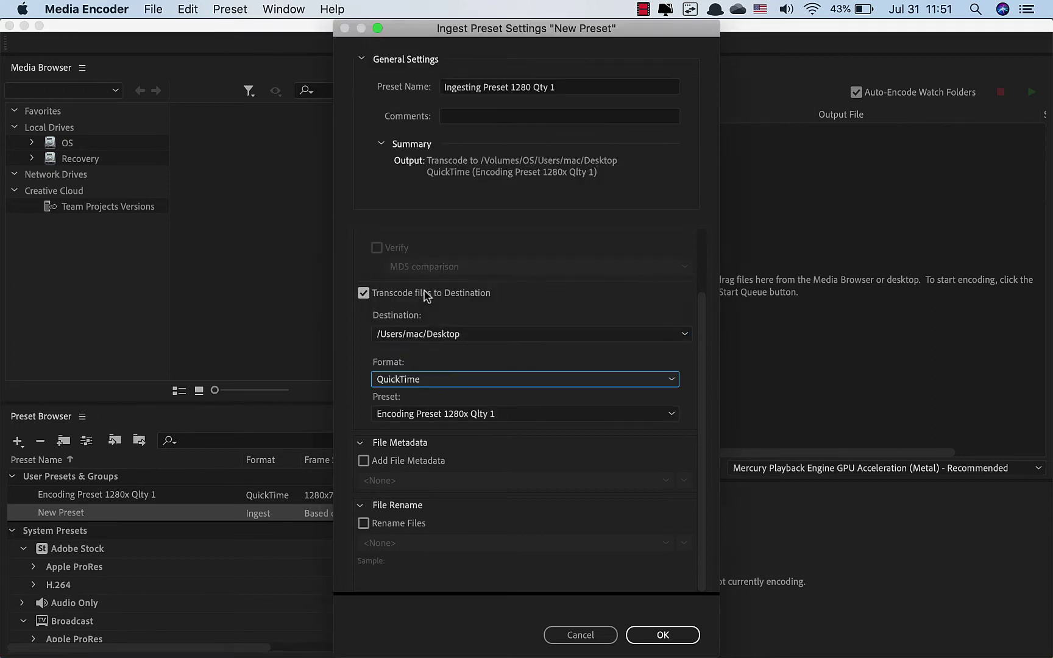
pyautogui.click(447, 413)
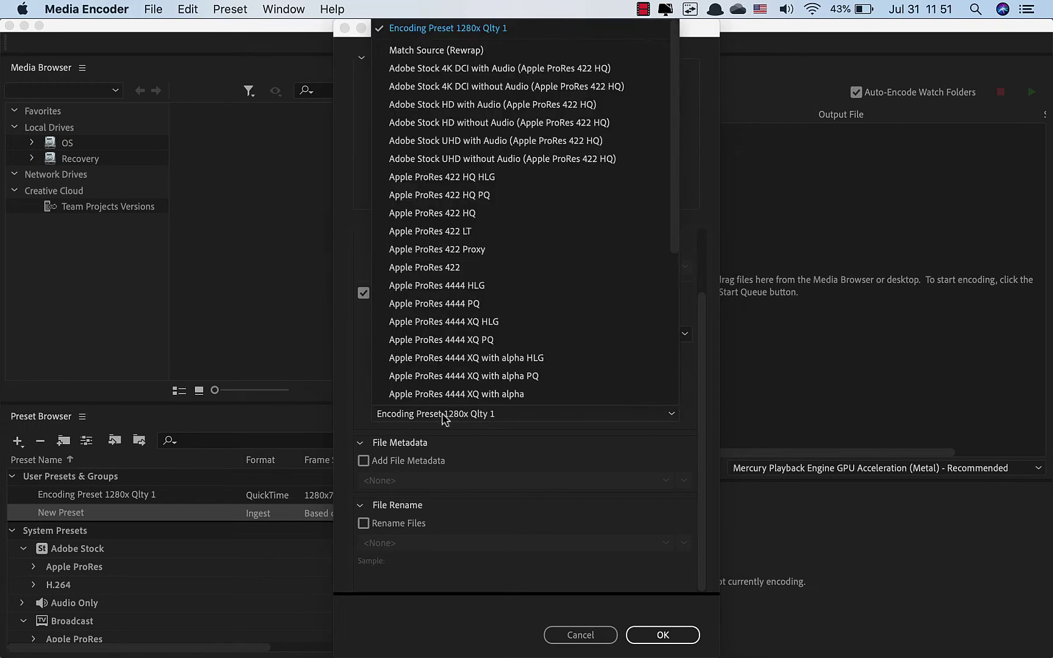
pyautogui.click(498, 30)
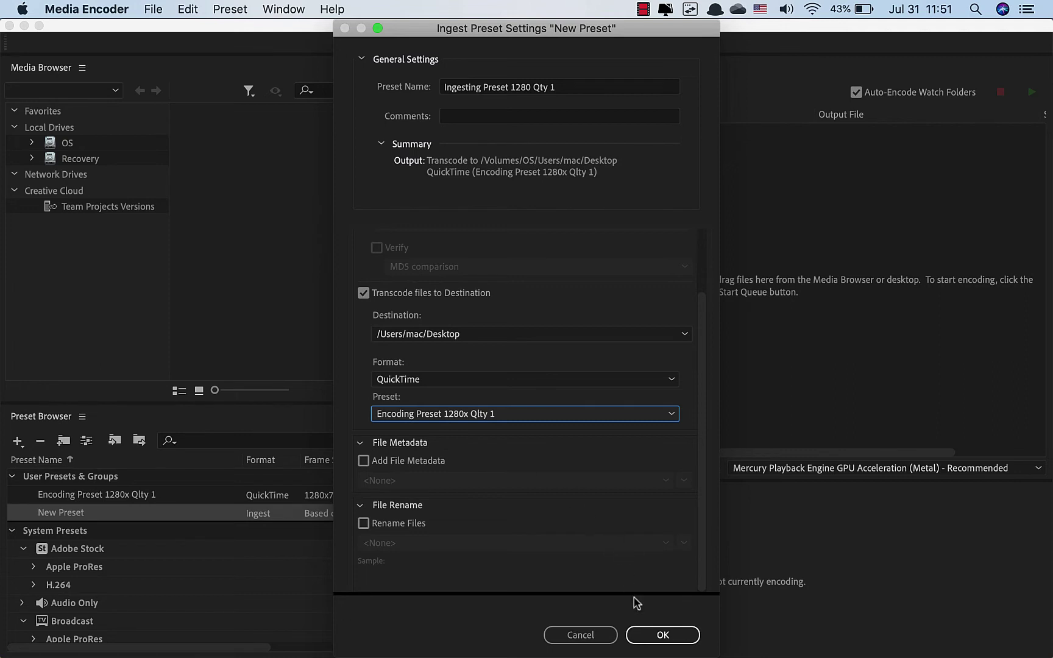
pyautogui.click(657, 634)
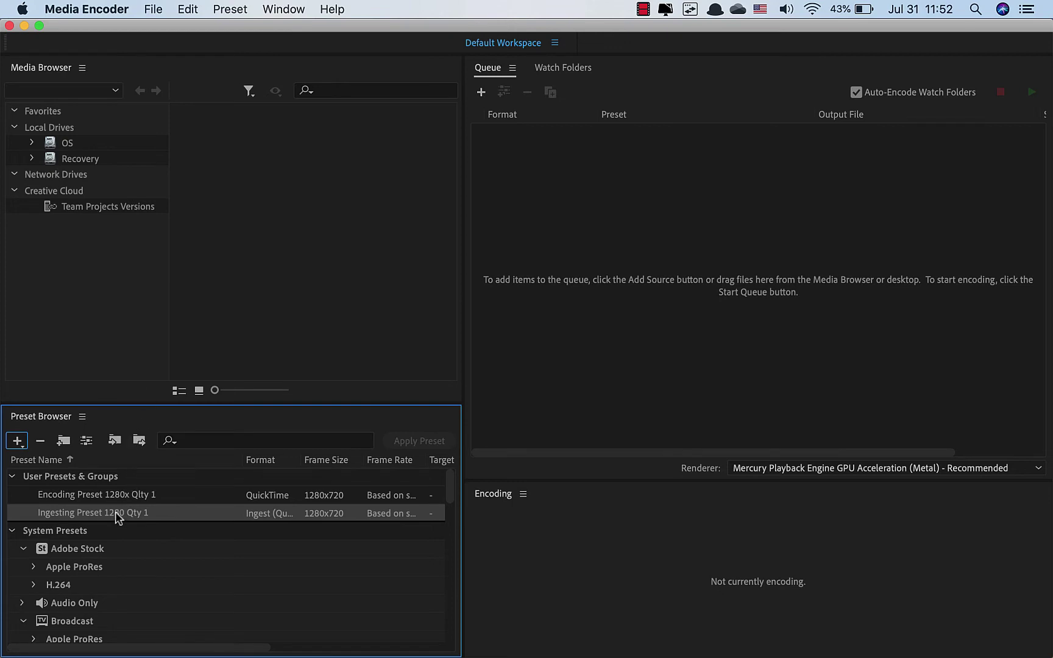
# Open the context menu for the Ingesting Preset 1280 Qty 1 preset
pyautogui.moveTo(116, 515)
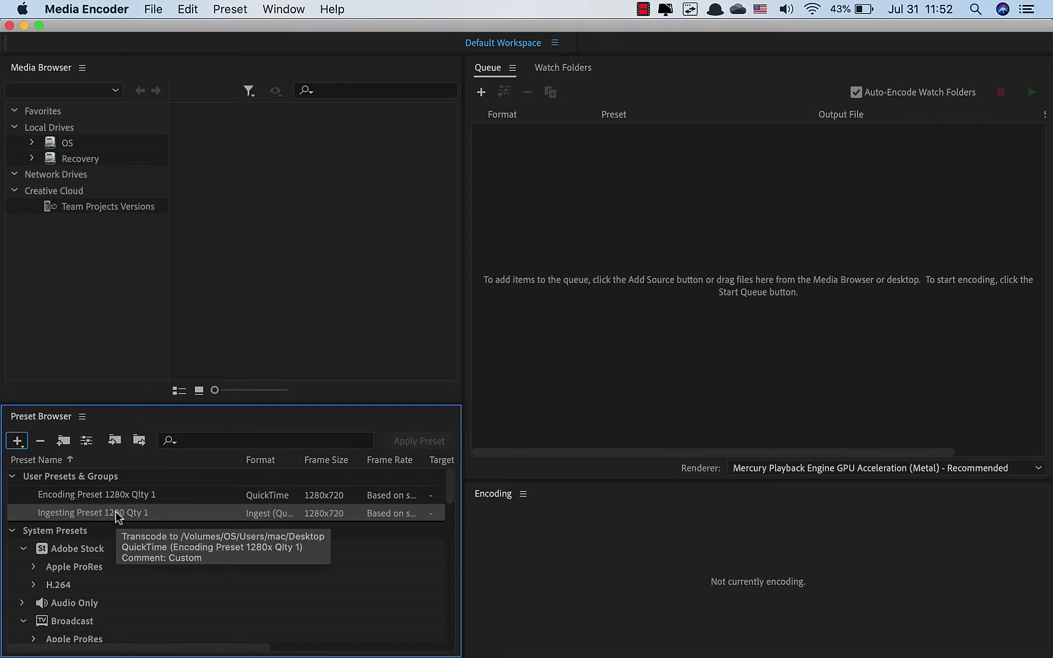
pyautogui.rightClick(115, 515)
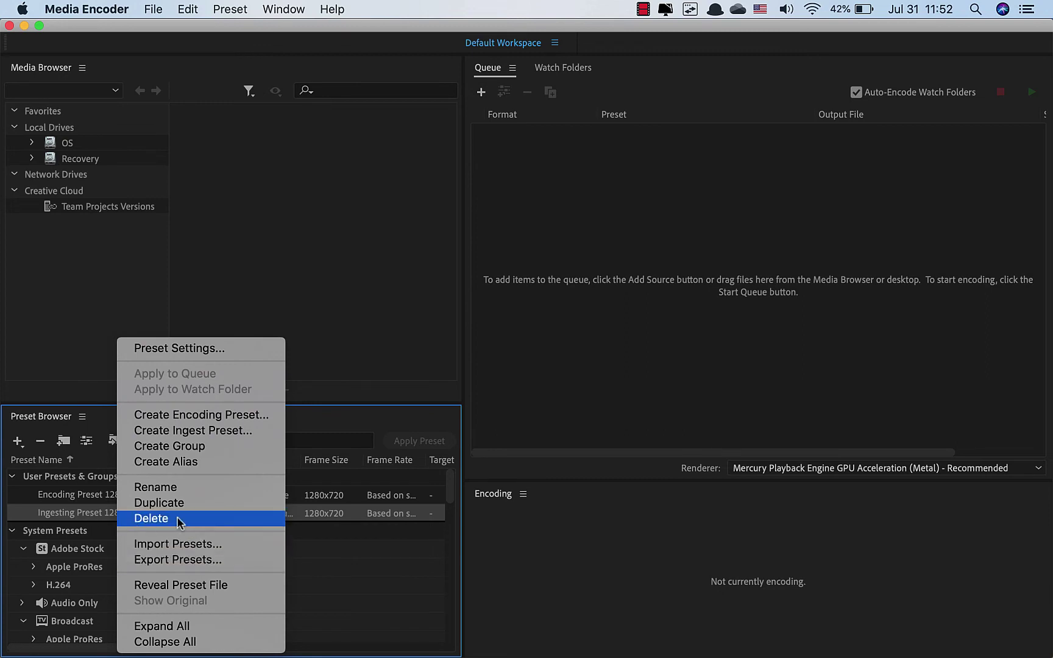
# Reveal the Ingesting Preset 1280 Qty 1.epr file in Finder
pyautogui.click(223, 586)
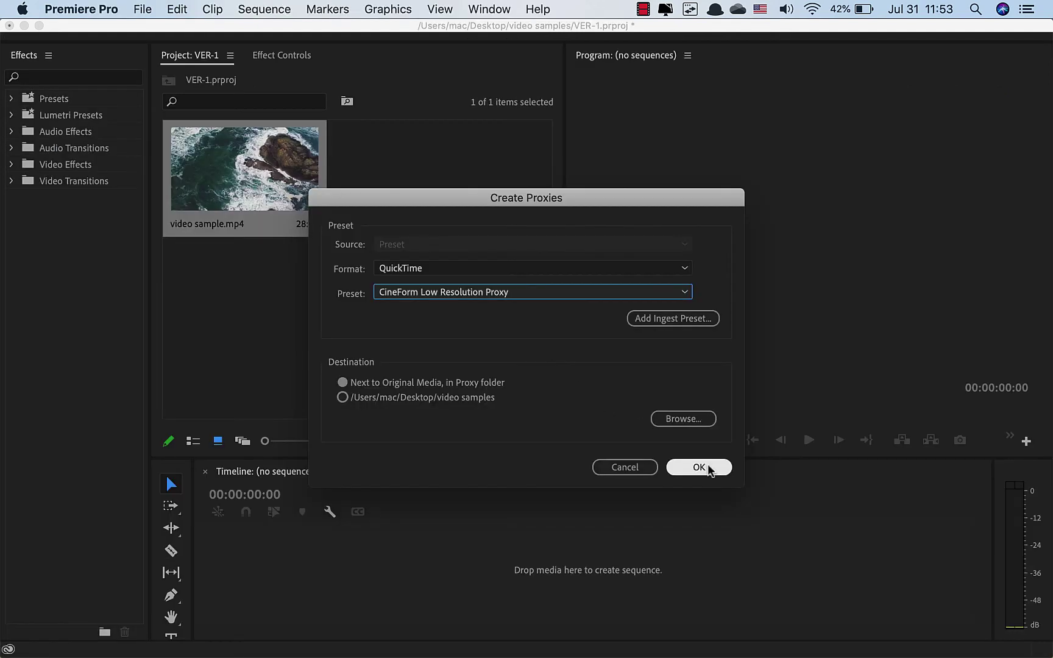
pyautogui.click(705, 467)
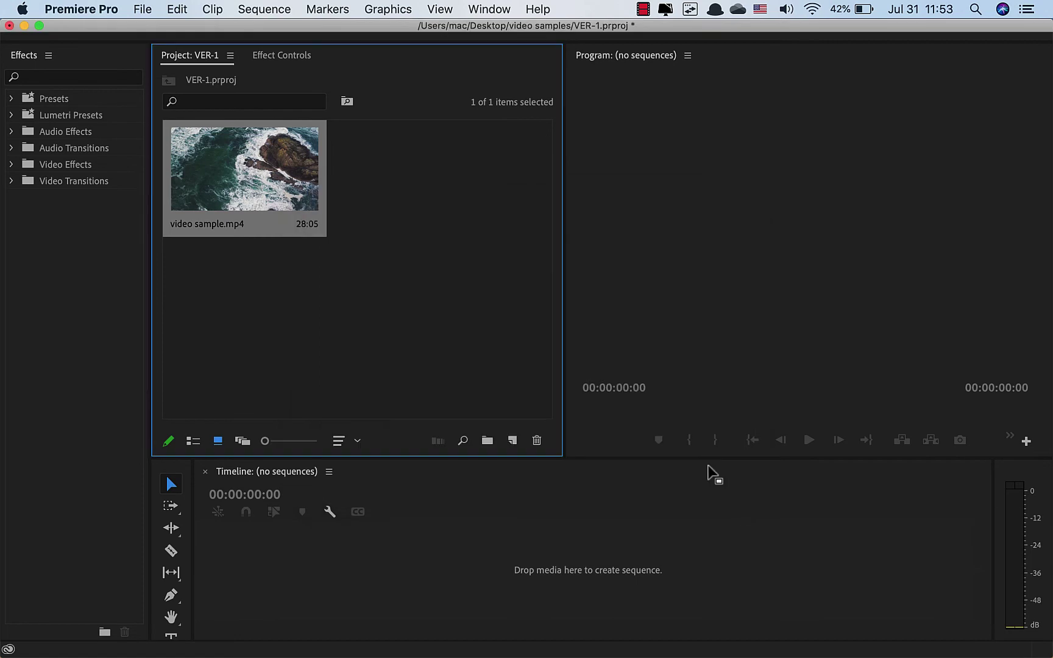
pyautogui.click(492, 309)
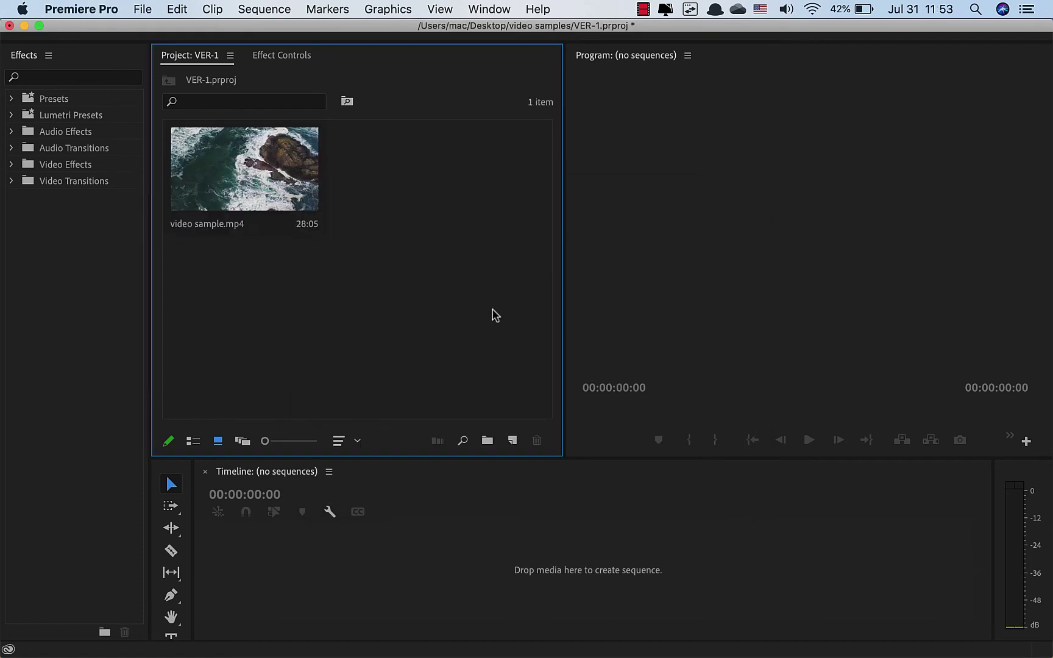
pyautogui.rightClick(218, 166)
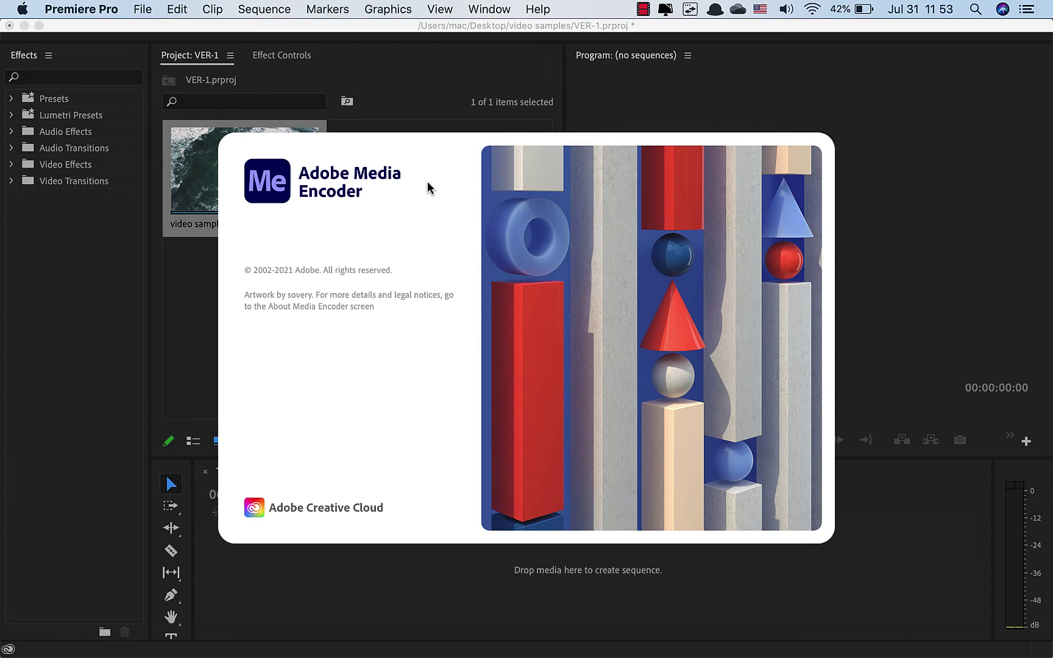
pyautogui.click(201, 323)
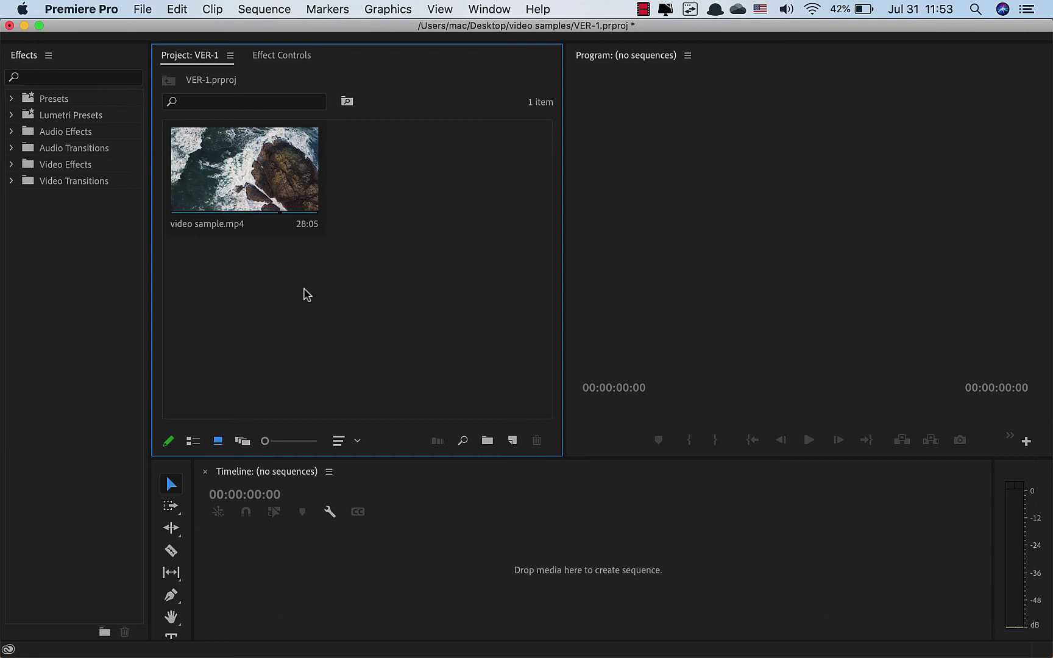
# Create proxies for video sample.mp4 using the added 'Ingesting Preset 1280 Qty 1' .epr ingest preset
pyautogui.rightClick(243, 194)
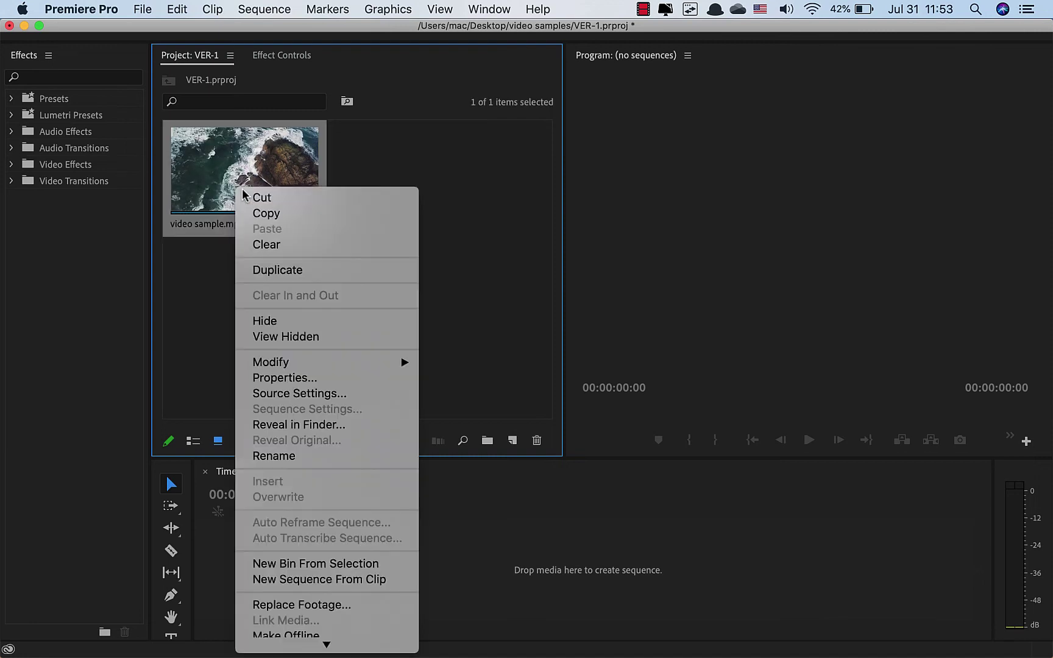
pyautogui.scroll(-3, 298, 329)
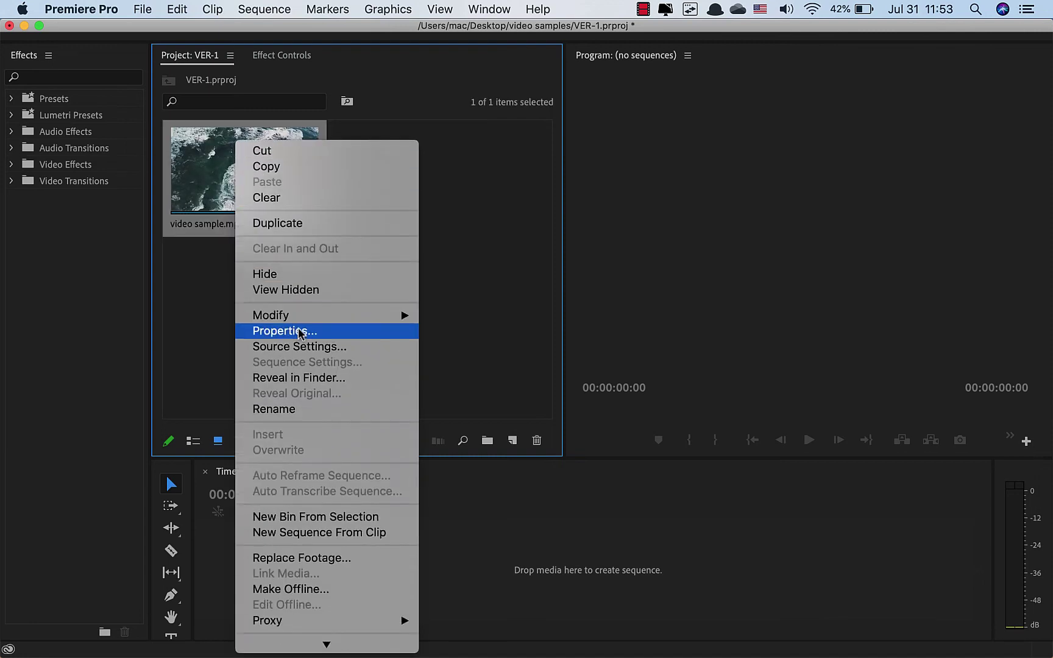
pyautogui.scroll(-2, 331, 466)
pyautogui.moveTo(340, 593)
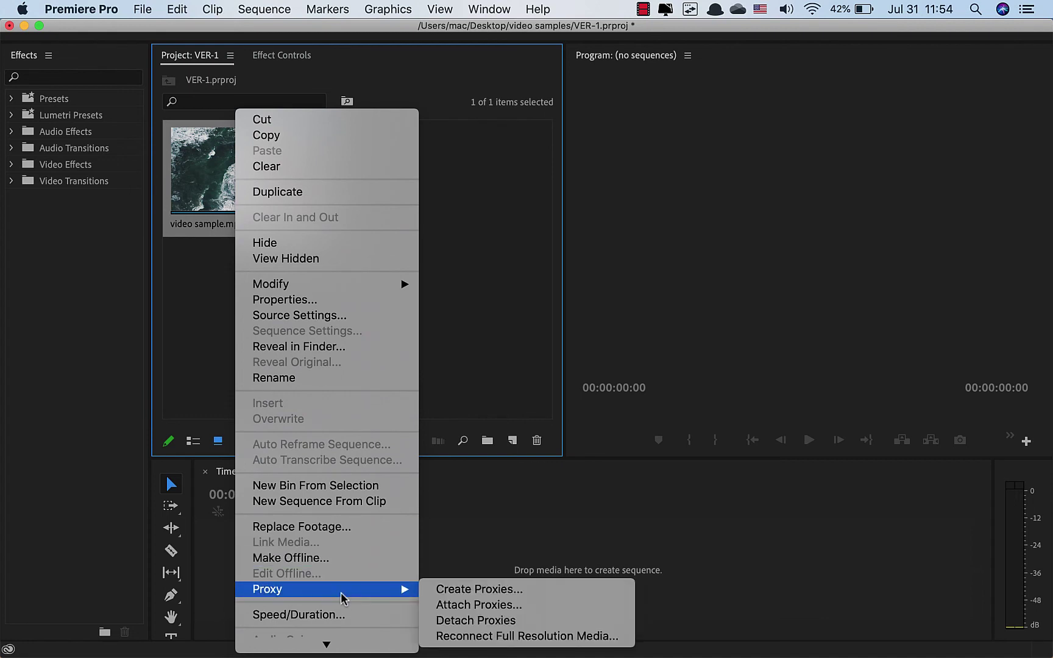
pyautogui.click(457, 590)
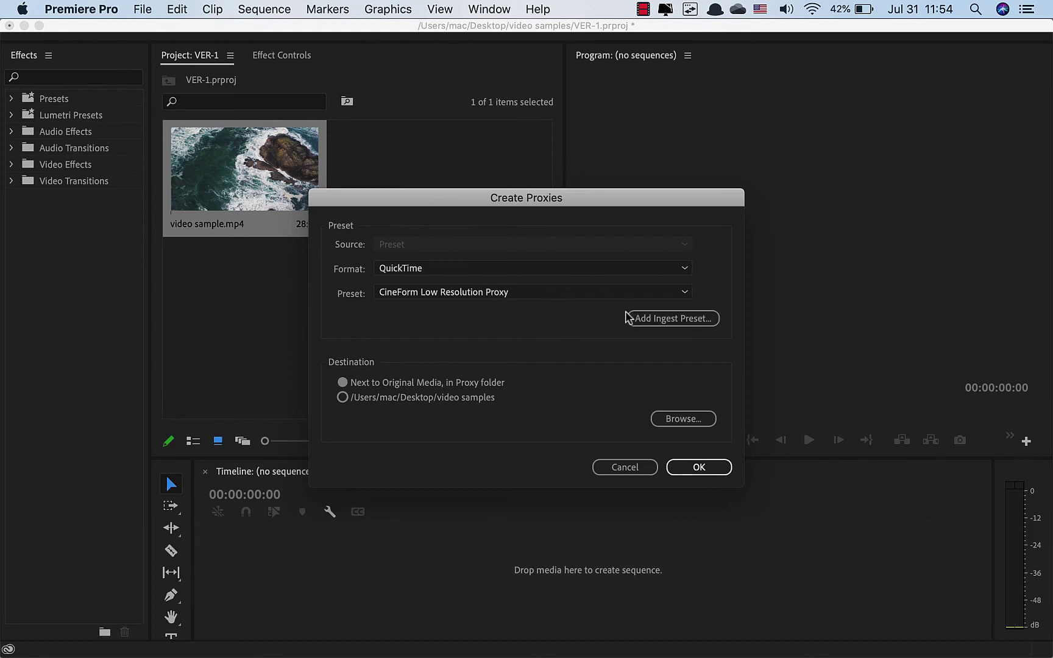
pyautogui.click(661, 319)
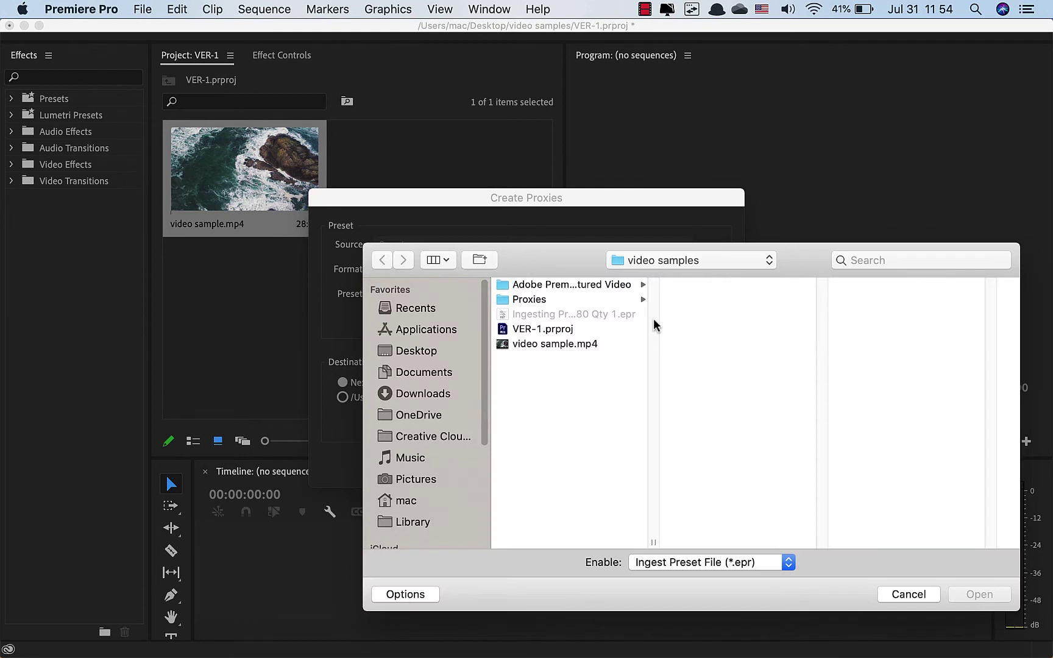
pyautogui.click(595, 320)
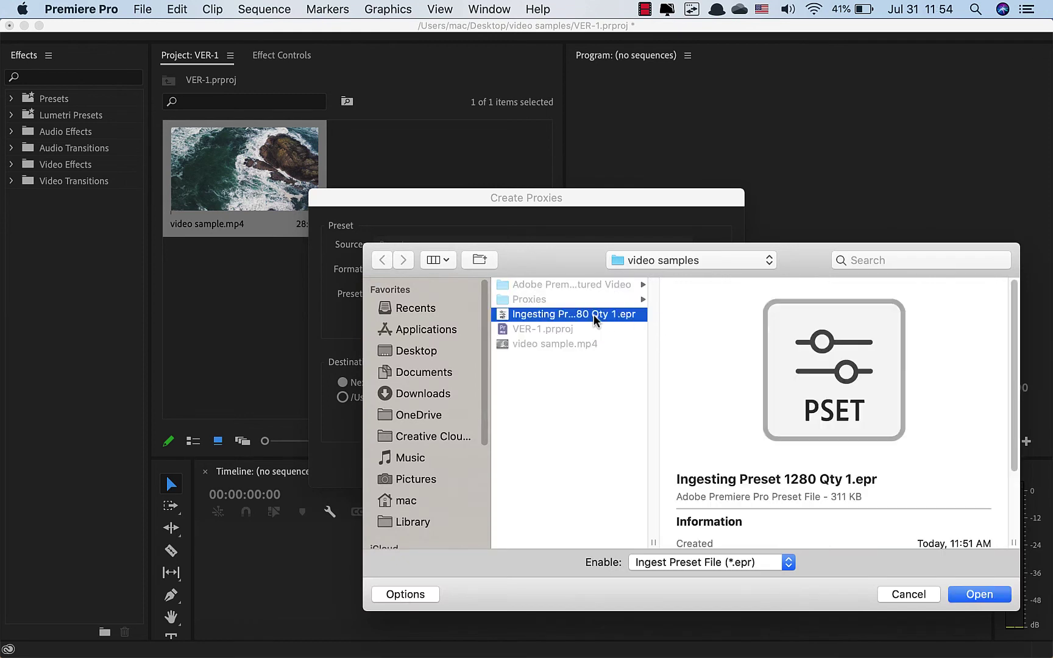
pyautogui.click(979, 594)
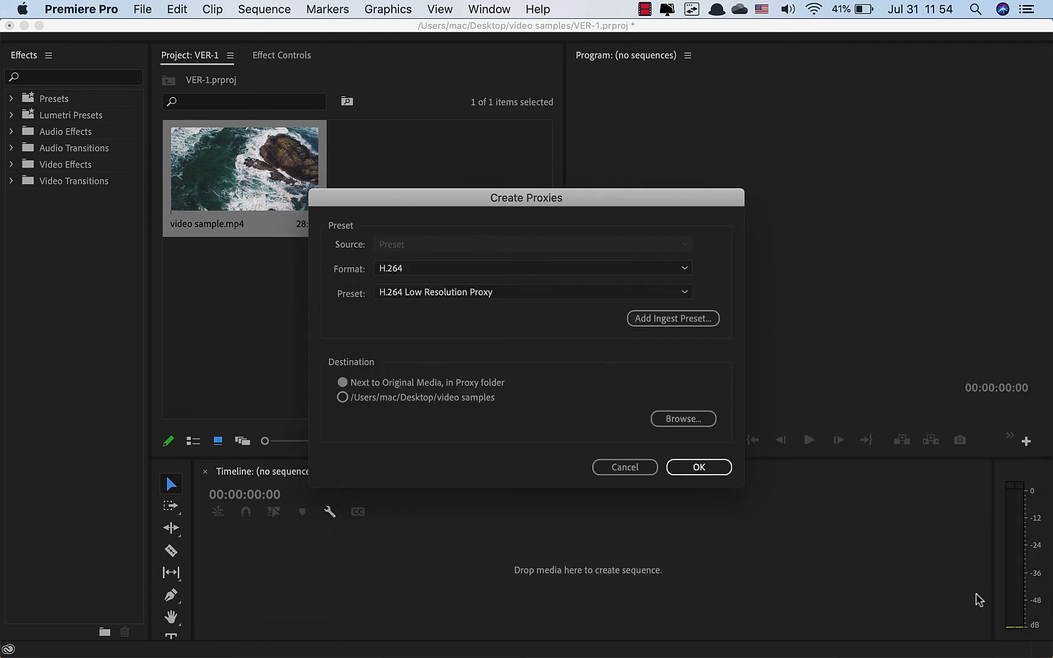
pyautogui.click(690, 467)
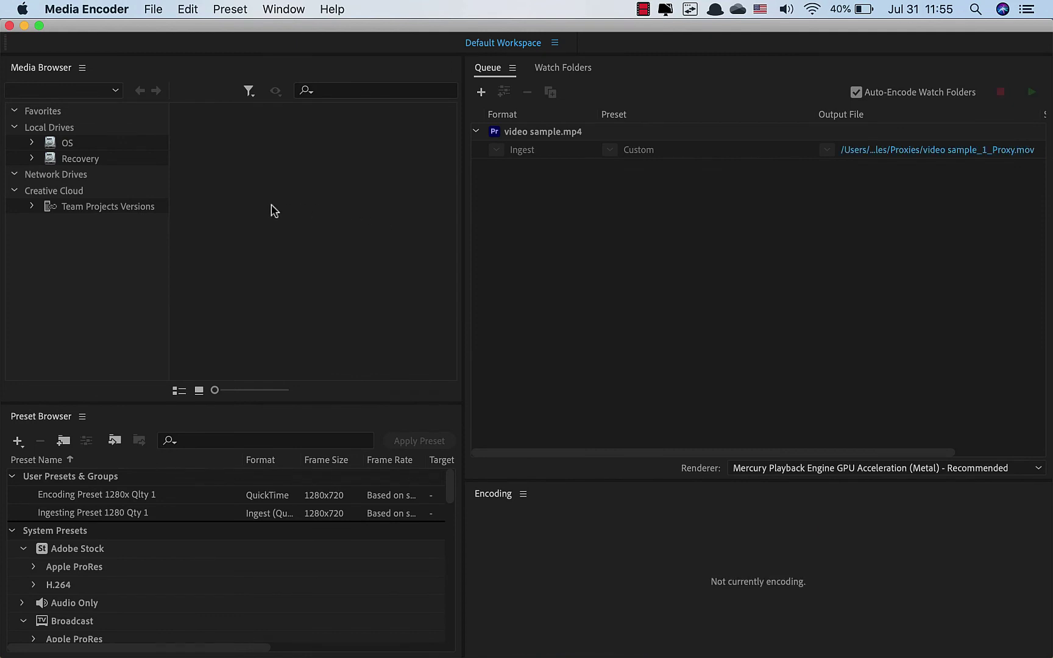
# Quit Media Encoder and drag video sample.mp4 into the Timeline to make a sequence
pyautogui.click(86, 9)
pyautogui.click(121, 203)
pyautogui.moveTo(267, 300); pyautogui.dragTo(284, 577)
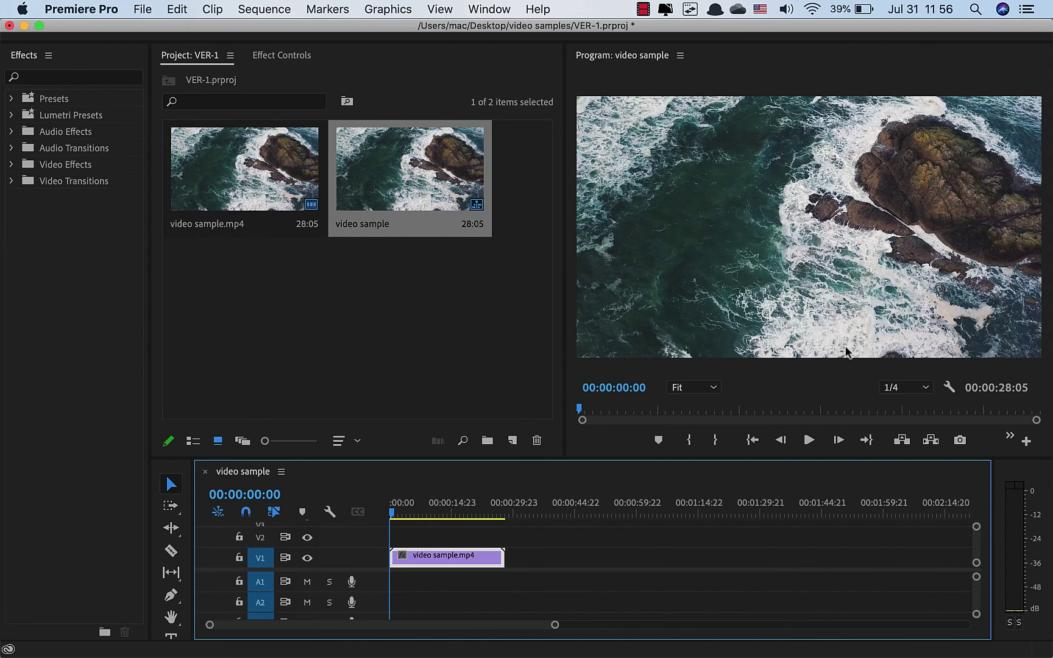
# Add the Toggle Proxies button to the Program monitor's button bar
pyautogui.click(1027, 442)
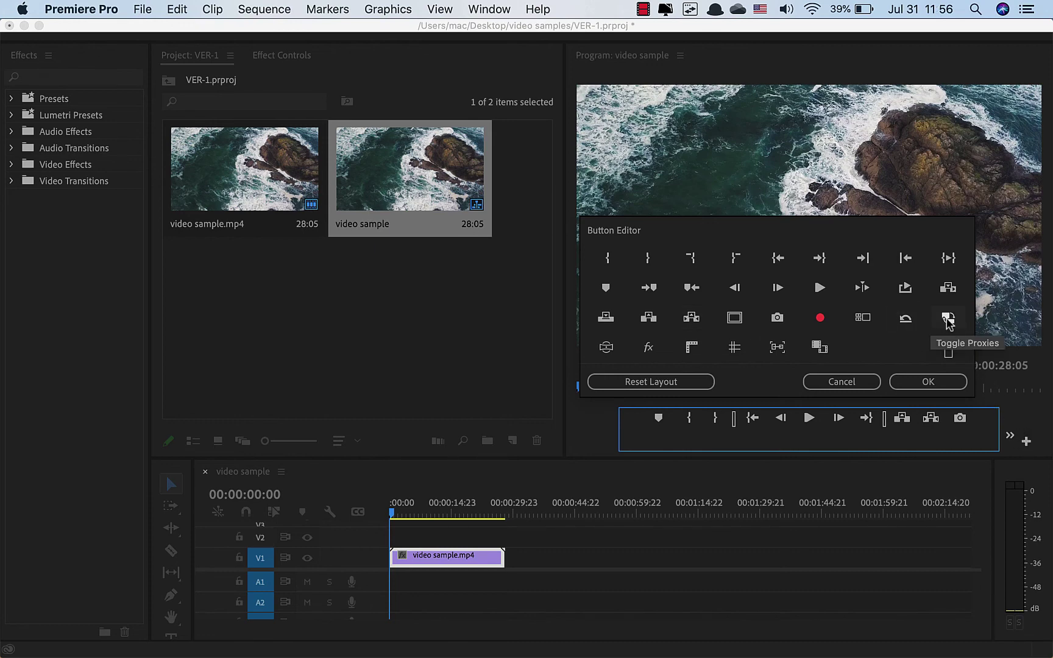
pyautogui.moveTo(948, 317); pyautogui.dragTo(952, 428)
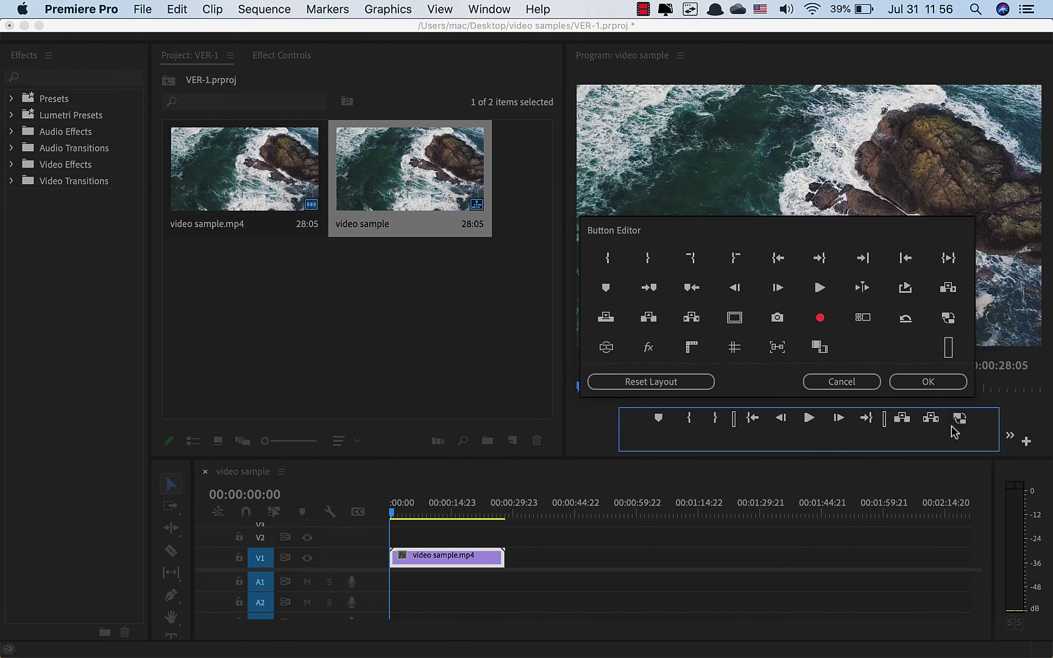
pyautogui.click(949, 384)
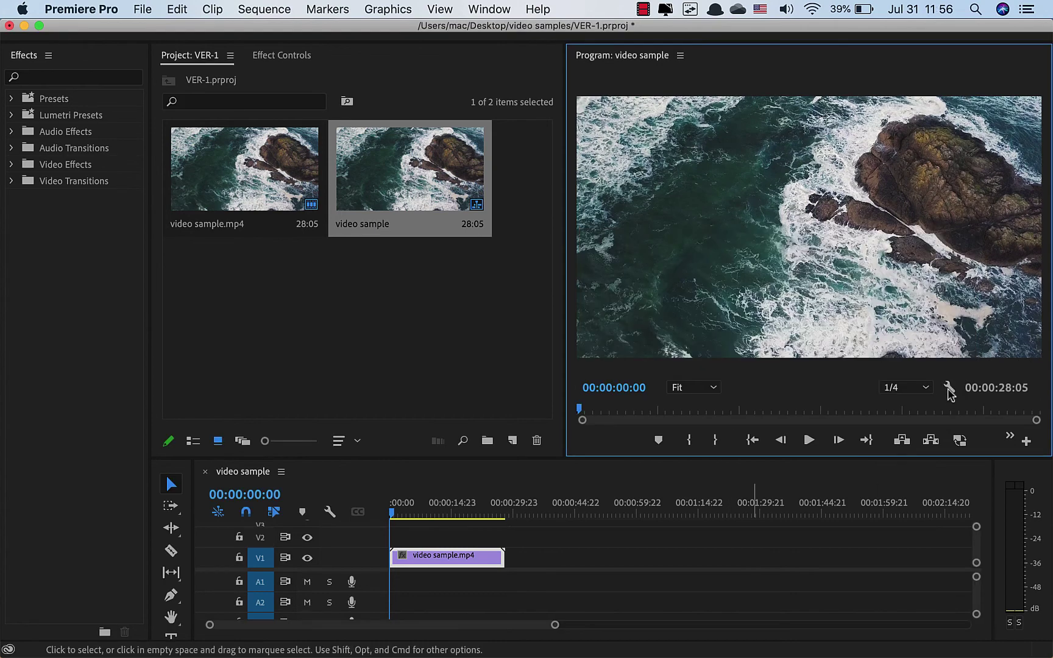
# Turn on Toggle Proxies and play the sequence to see the Proxy overlay
pyautogui.click(959, 444)
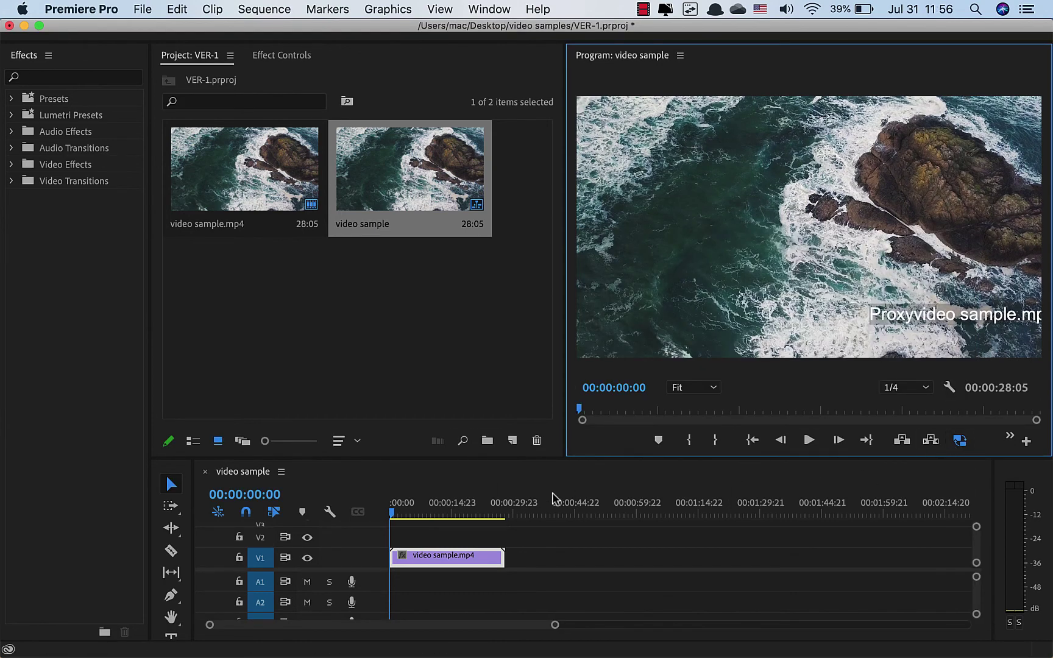
pyautogui.click(394, 527)
pyautogui.press('space')
pyautogui.press('space')
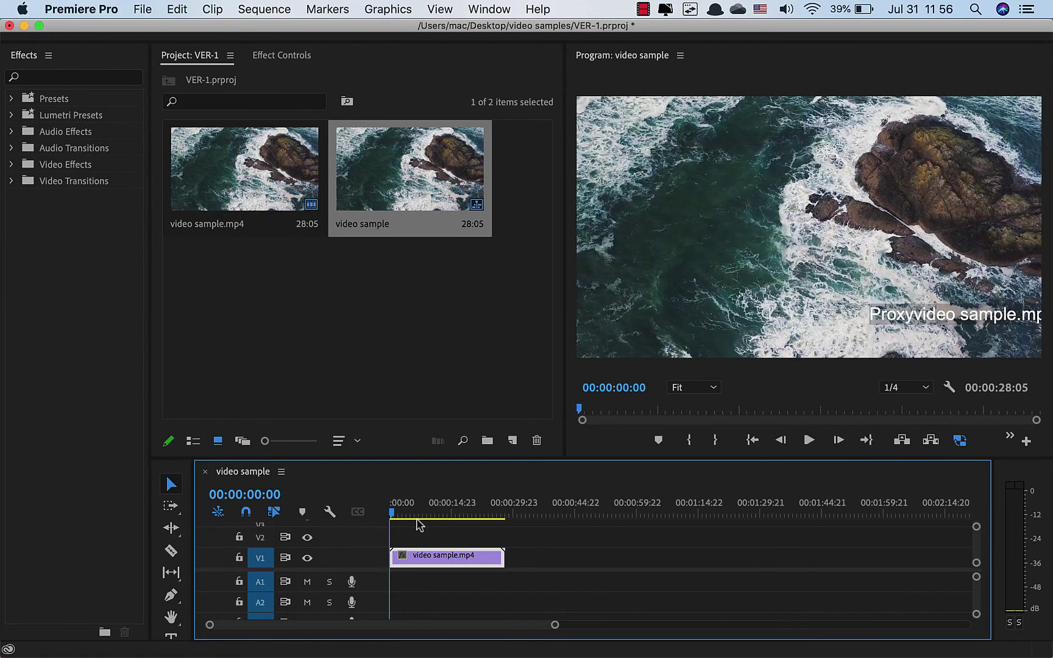
pyautogui.press('space')
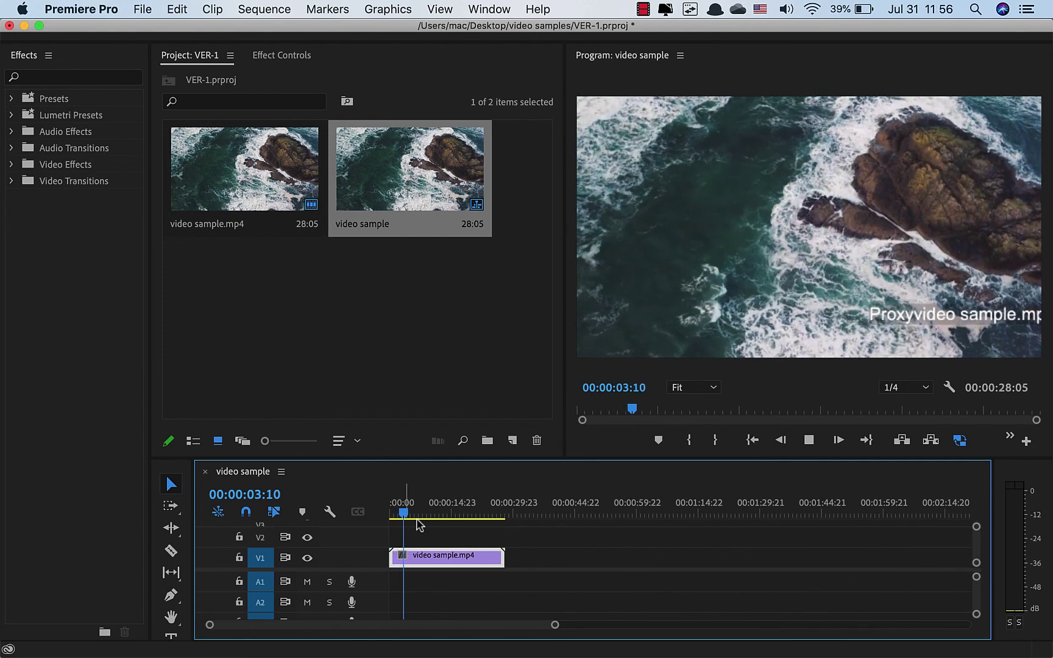
# Open the video samples folder in Finder, select video sample.mp4, and enter the Proxies folder
pyautogui.moveTo(308, 647)
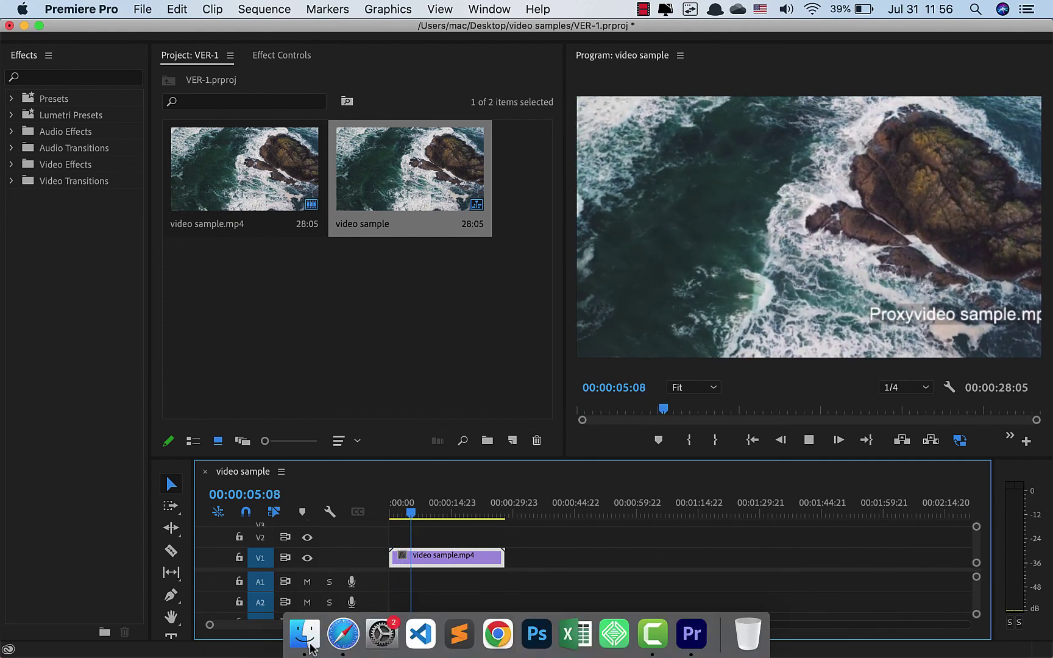
pyautogui.click(308, 646)
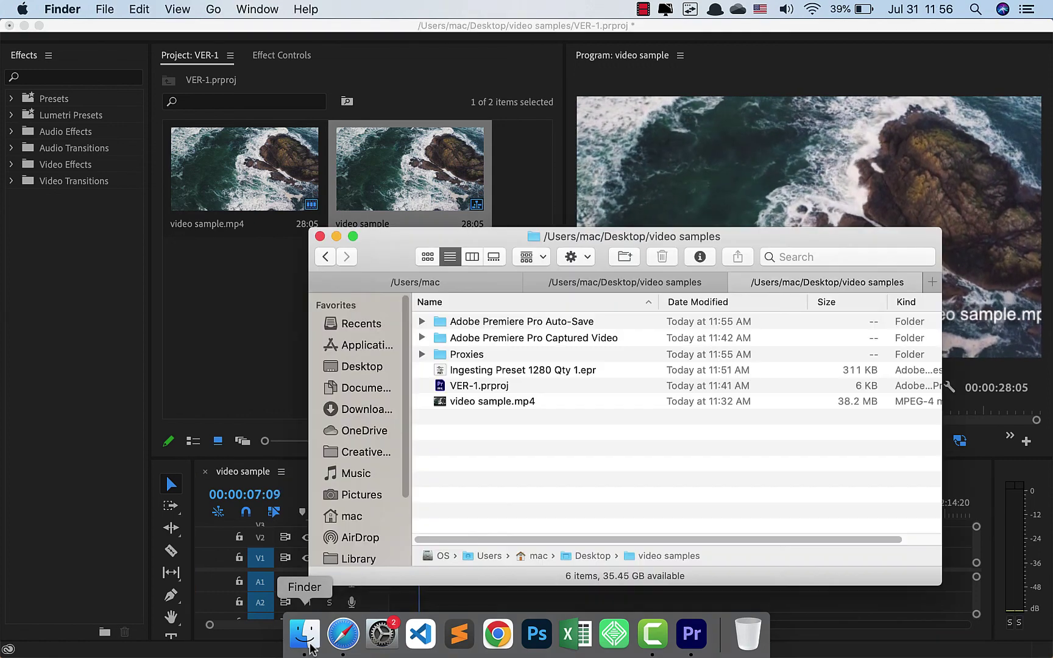
pyautogui.click(497, 404)
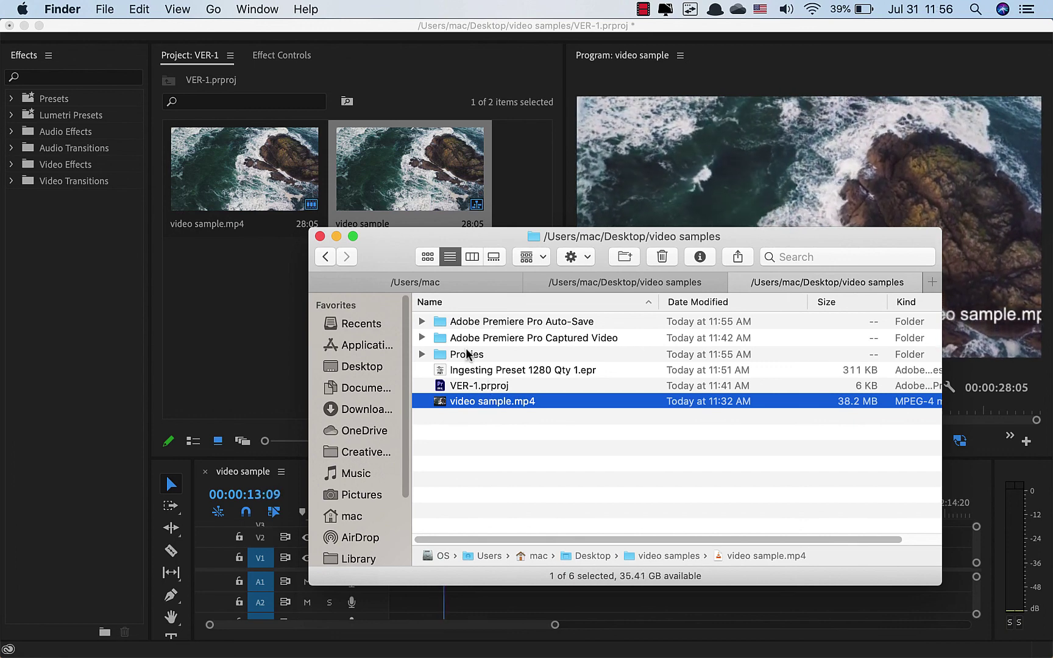
pyautogui.doubleClick(466, 354)
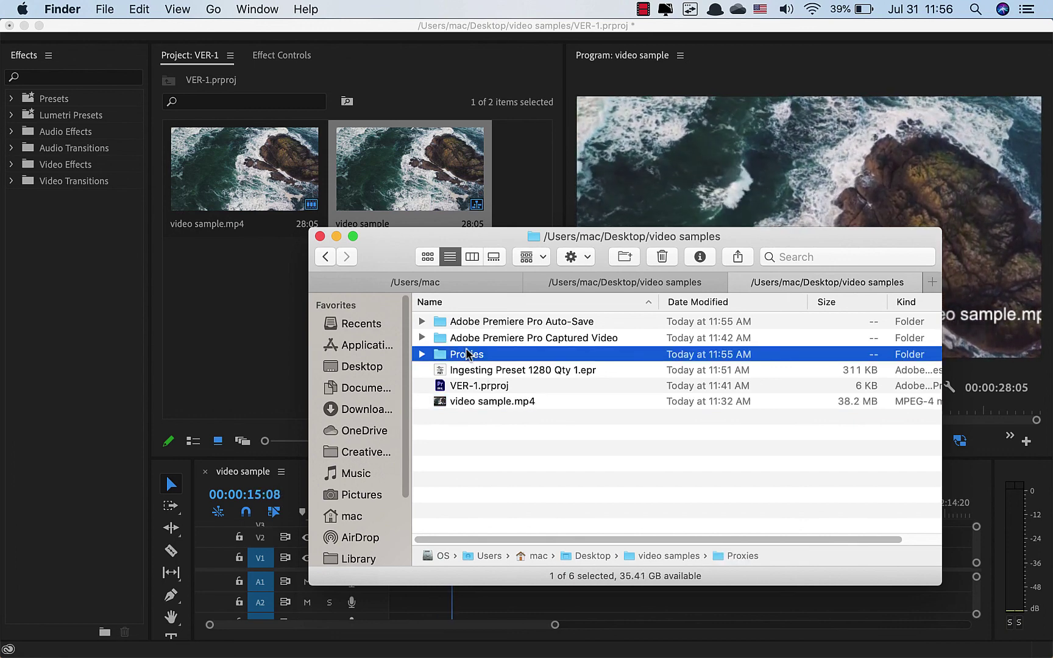